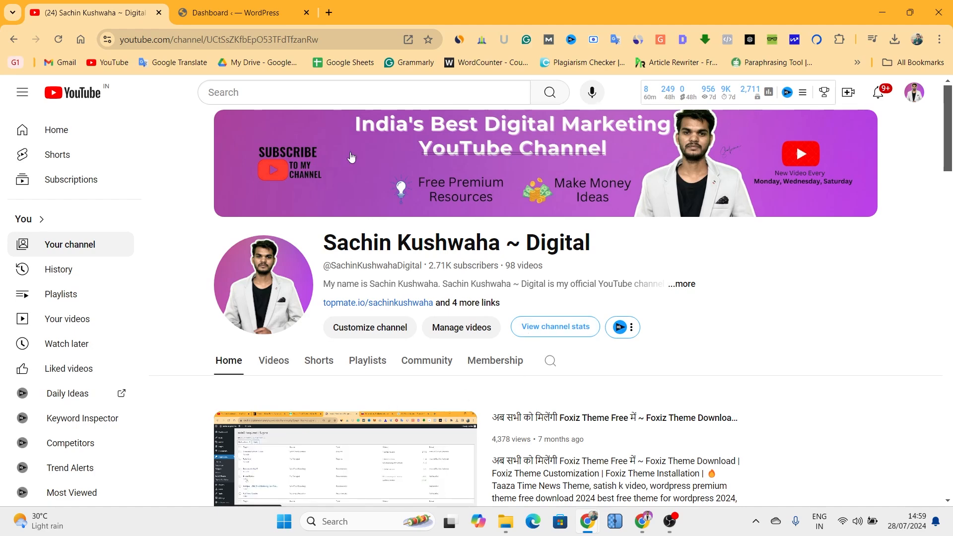
- Open themeforest.net in a new browser tab
{"action": "left_click", "coordinate": [330, 12]}
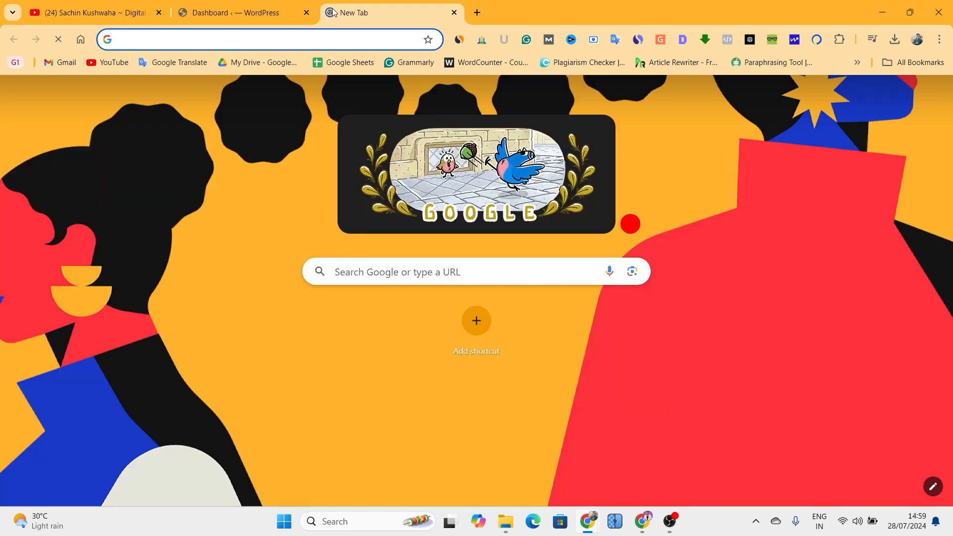
{"action": "type", "text": "themeforest.net"}
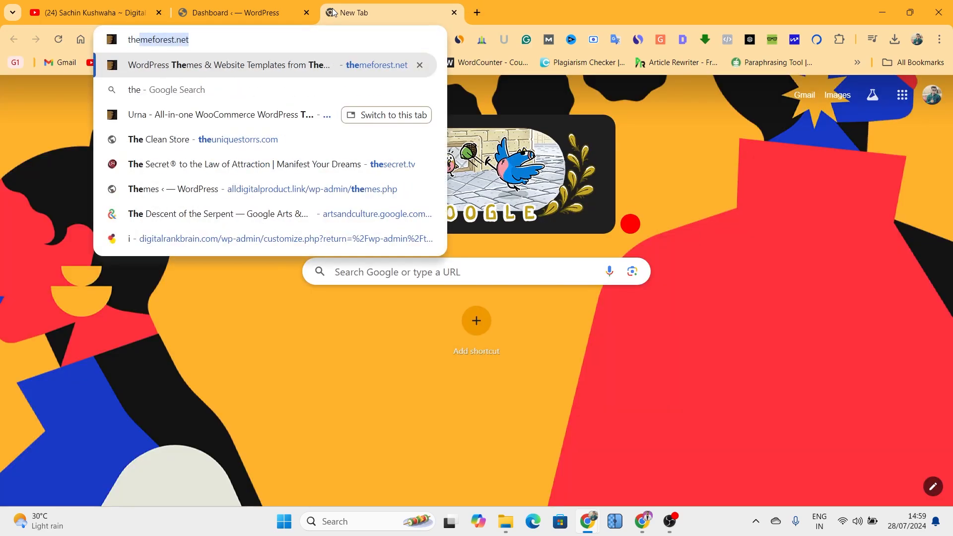
{"action": "key", "text": "Return"}
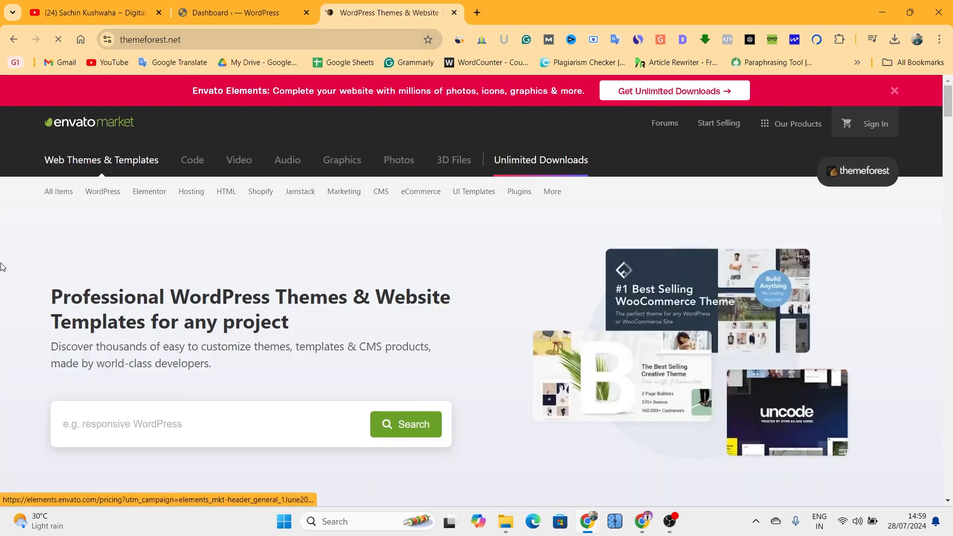
- Look through the ThemeForest homepage, covering the template categories, the featured themes and their prices
{"action": "scroll", "coordinate": [2, 367], "scroll_direction": "down", "scroll_amount": 10}
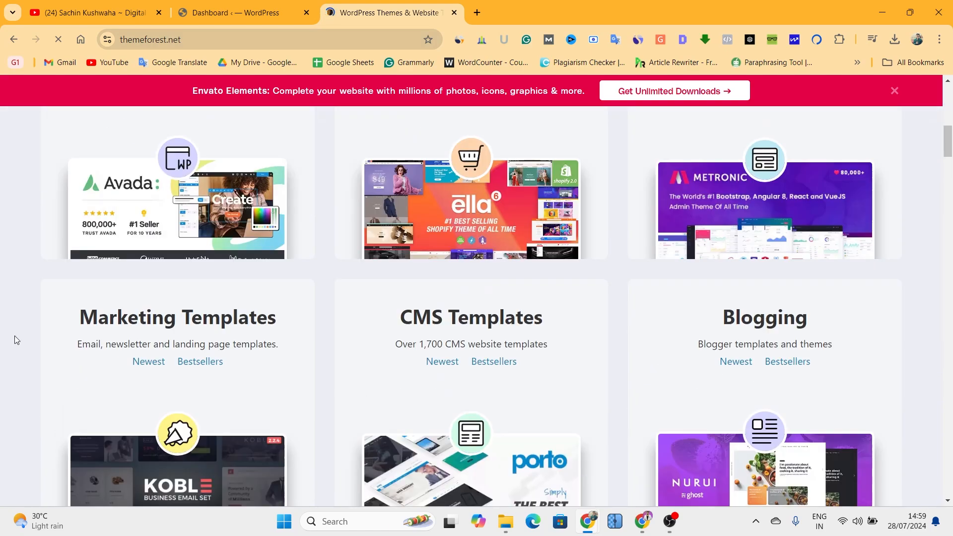
{"action": "scroll", "coordinate": [14, 336], "scroll_direction": "down", "scroll_amount": 10}
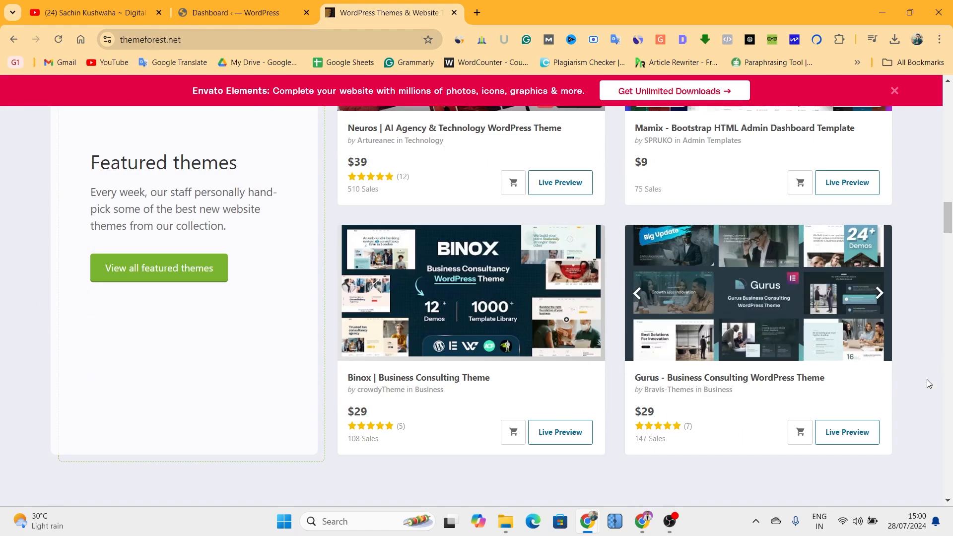
{"action": "scroll", "coordinate": [926, 379], "scroll_direction": "down", "scroll_amount": 2}
{"action": "scroll", "coordinate": [926, 380], "scroll_direction": "up", "scroll_amount": 7}
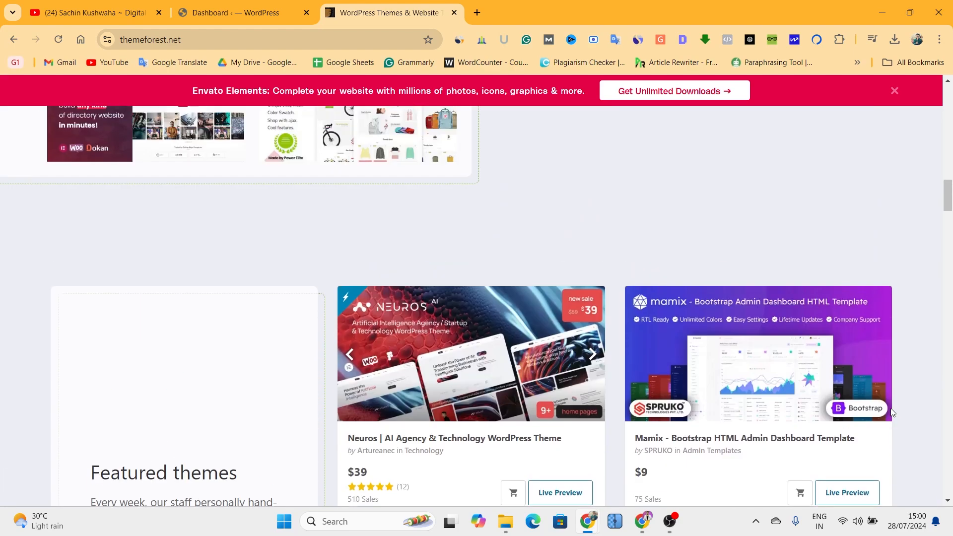
{"action": "scroll", "coordinate": [891, 408], "scroll_direction": "down", "scroll_amount": 3}
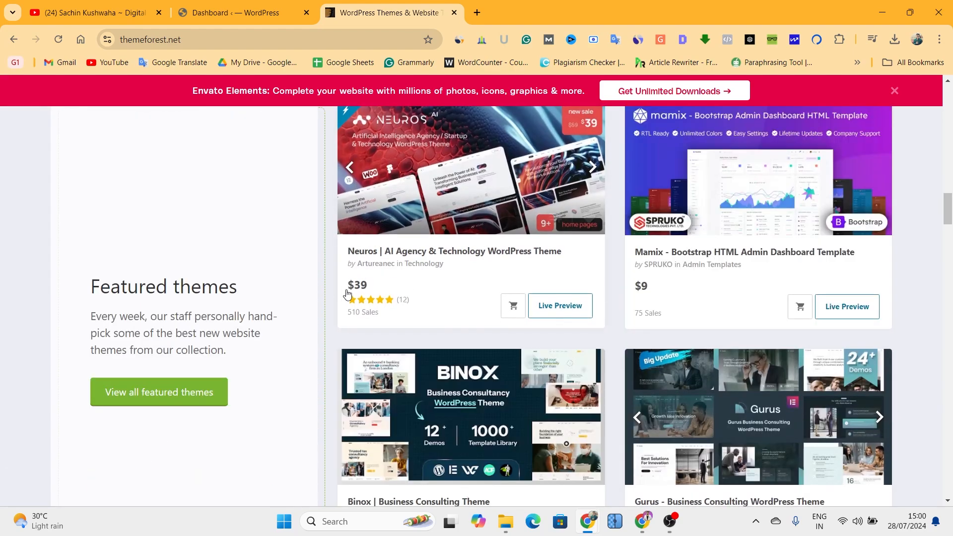
{"action": "scroll", "coordinate": [670, 313], "scroll_direction": "down", "scroll_amount": 3}
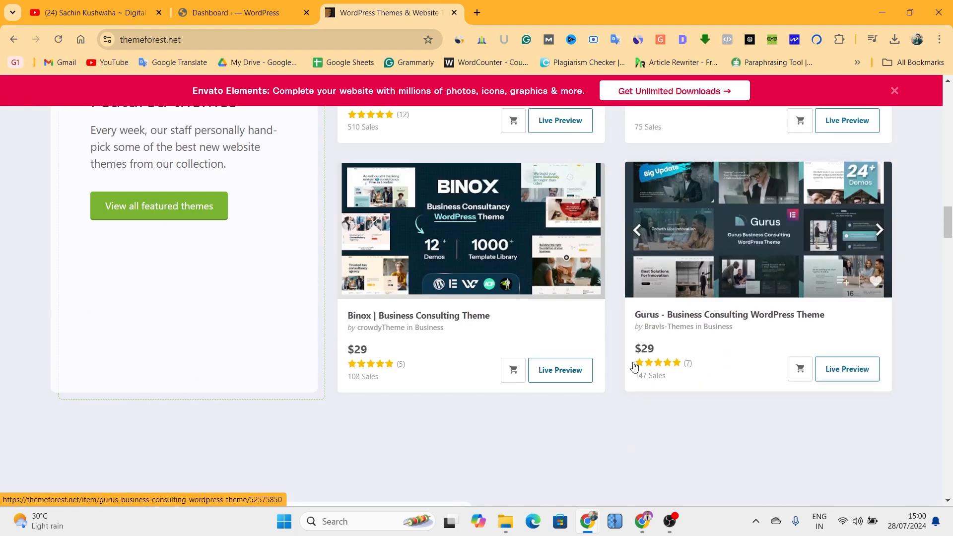
{"action": "scroll", "coordinate": [779, 325], "scroll_direction": "up", "scroll_amount": 13}
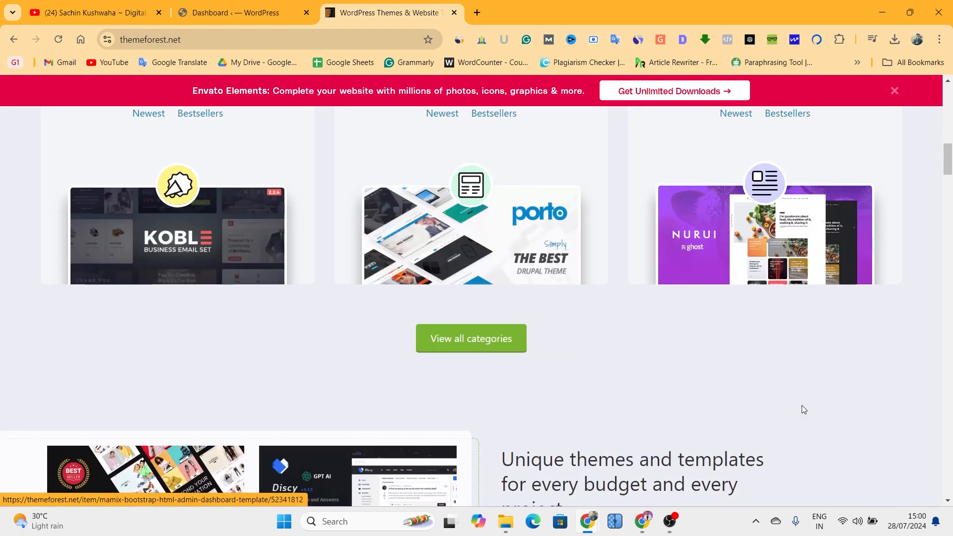
{"action": "scroll", "coordinate": [118, 415], "scroll_direction": "up", "scroll_amount": 9}
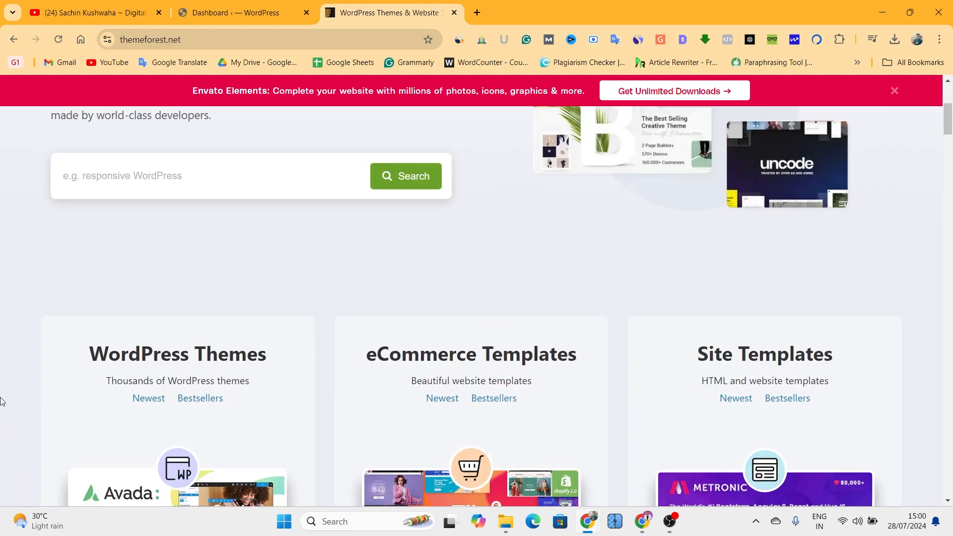
{"action": "scroll", "coordinate": [2, 402], "scroll_direction": "up", "scroll_amount": 5}
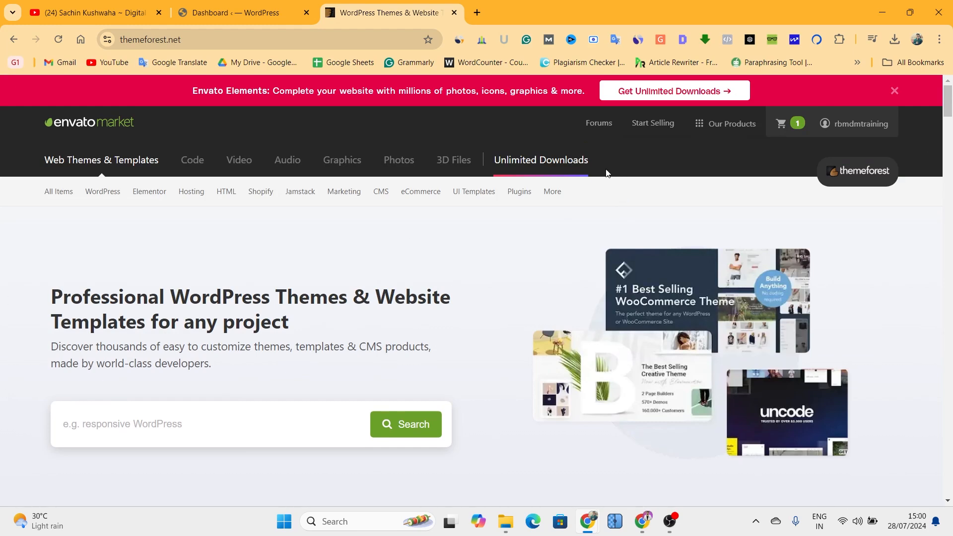
- Open ThemeForest's Free WordPress Themes page
{"action": "mouse_move", "coordinate": [557, 194]}
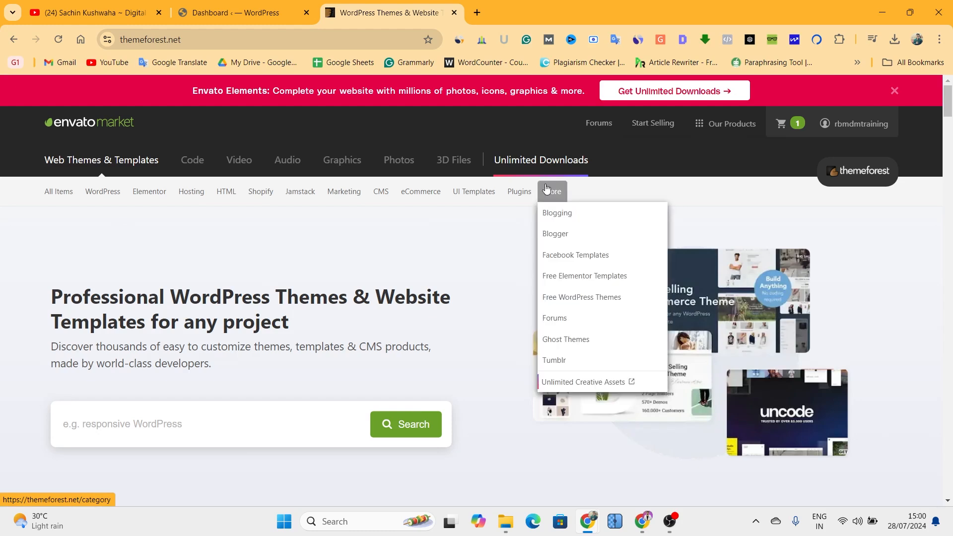
{"action": "left_click", "coordinate": [552, 298]}
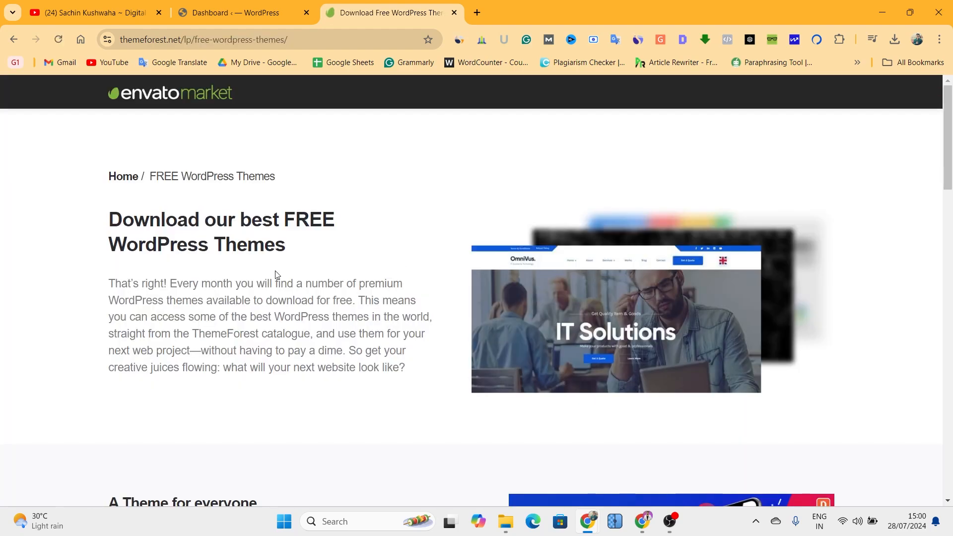
- Examine the free WordPress themes on offer this month, including the Urna and Rhye themes, and the page's web address
{"action": "scroll", "coordinate": [94, 221], "scroll_direction": "down", "scroll_amount": 9}
{"action": "scroll", "coordinate": [87, 240], "scroll_direction": "up", "scroll_amount": 9}
{"action": "scroll", "coordinate": [168, 252], "scroll_direction": "down", "scroll_amount": 5}
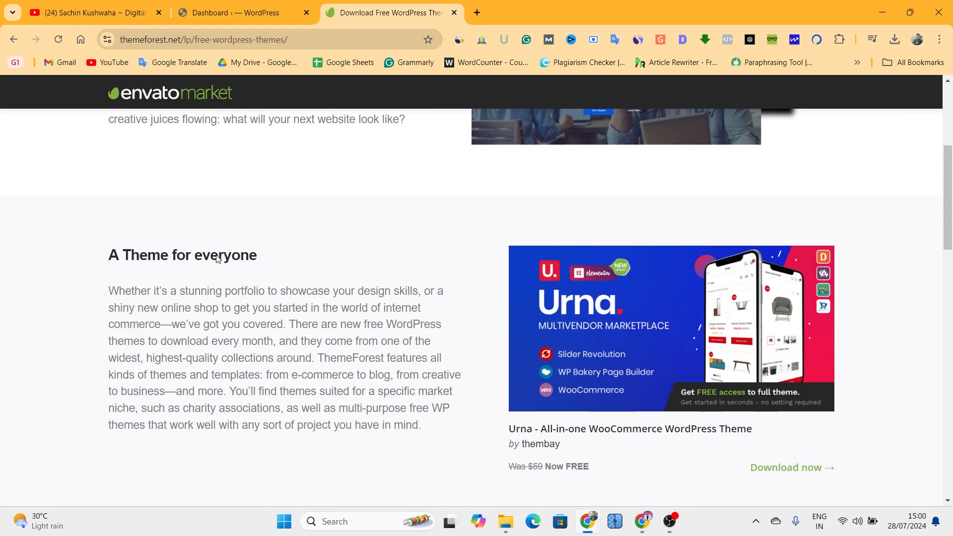
{"action": "scroll", "coordinate": [369, 247], "scroll_direction": "down", "scroll_amount": 4}
{"action": "scroll", "coordinate": [391, 238], "scroll_direction": "up", "scroll_amount": 4}
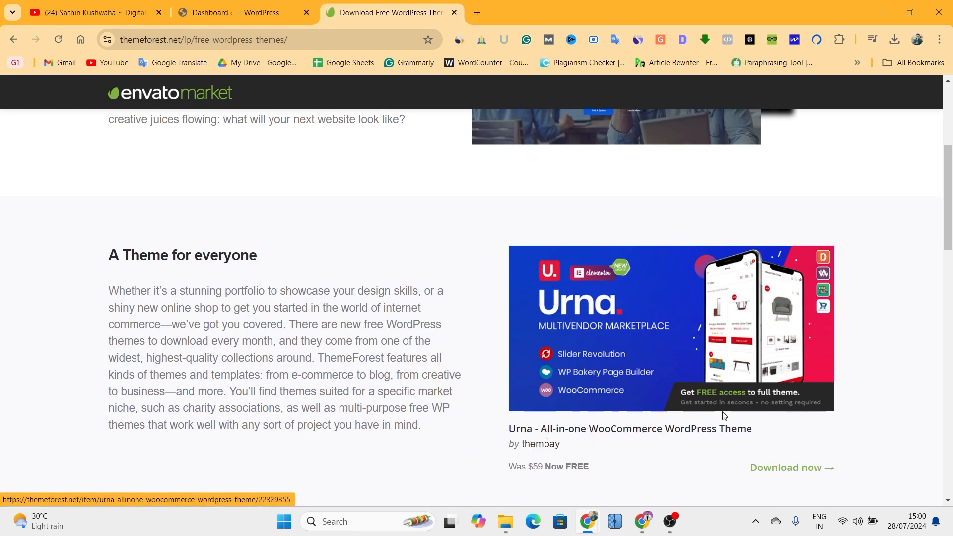
{"action": "scroll", "coordinate": [717, 405], "scroll_direction": "down", "scroll_amount": 5}
{"action": "scroll", "coordinate": [641, 260], "scroll_direction": "down", "scroll_amount": 3}
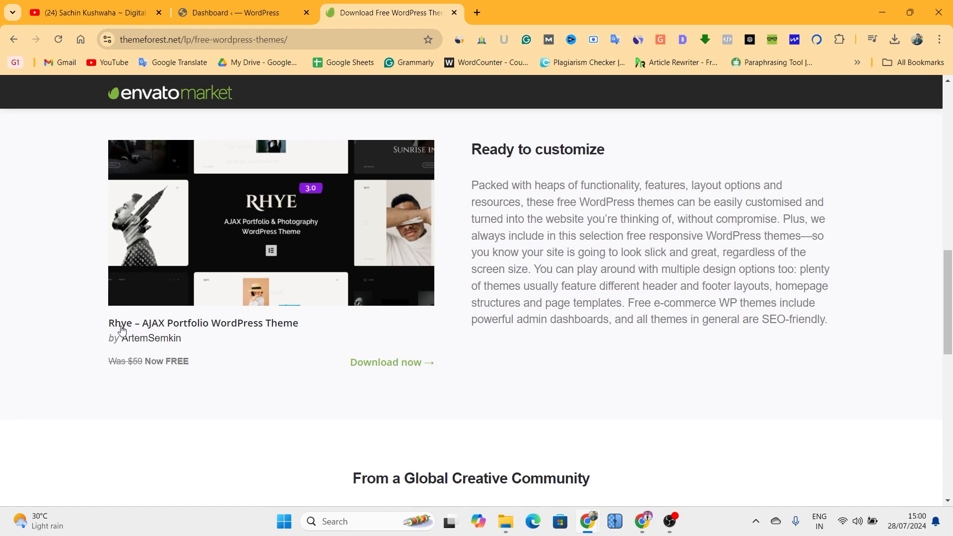
{"action": "left_click_drag", "start_coordinate": [86, 327], "coordinate": [275, 337]}
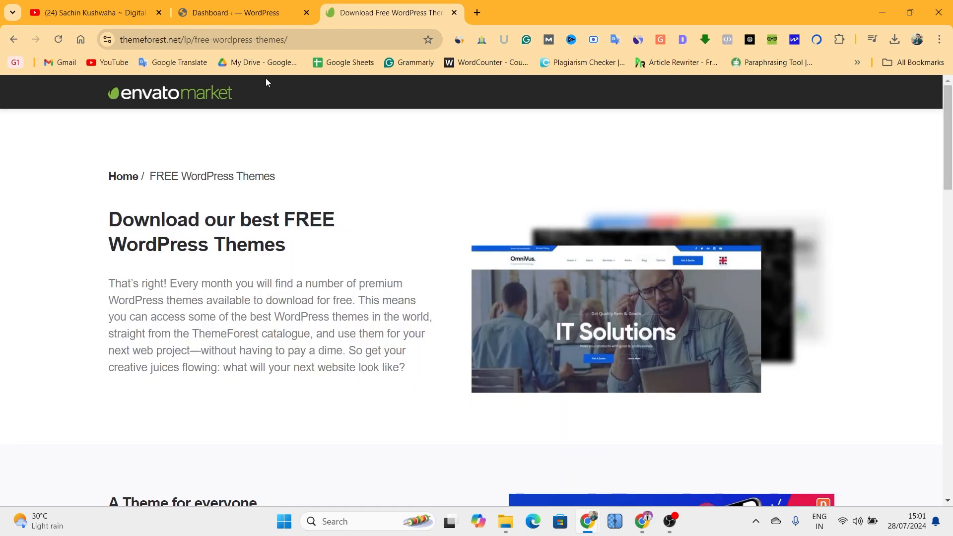
{"action": "scroll", "coordinate": [130, 252], "scroll_direction": "down", "scroll_amount": 5}
{"action": "scroll", "coordinate": [228, 183], "scroll_direction": "up", "scroll_amount": 5}
{"action": "left_click", "coordinate": [332, 40]}
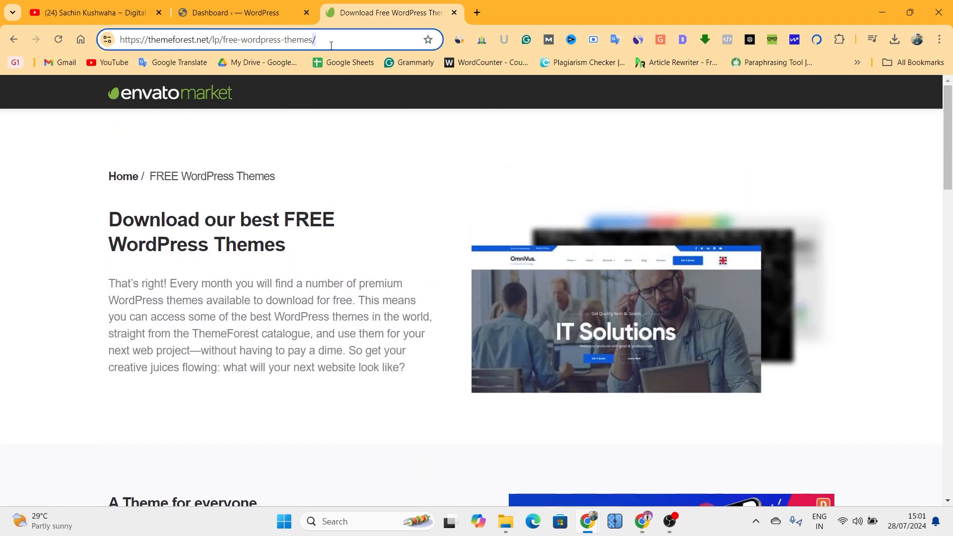
{"action": "scroll", "coordinate": [466, 361], "scroll_direction": "down", "scroll_amount": 8}
{"action": "scroll", "coordinate": [194, 338], "scroll_direction": "up", "scroll_amount": 8}
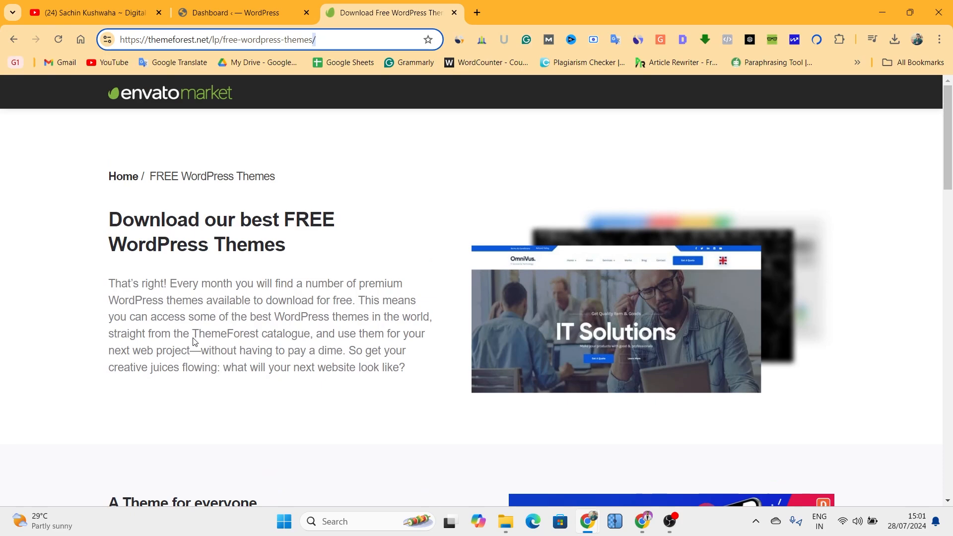
- Open the item page of the Urna - All-in-one WooCommerce WordPress Theme from the free themes page
{"action": "left_click", "coordinate": [2, 305]}
{"action": "scroll", "coordinate": [32, 285], "scroll_direction": "down", "scroll_amount": 5}
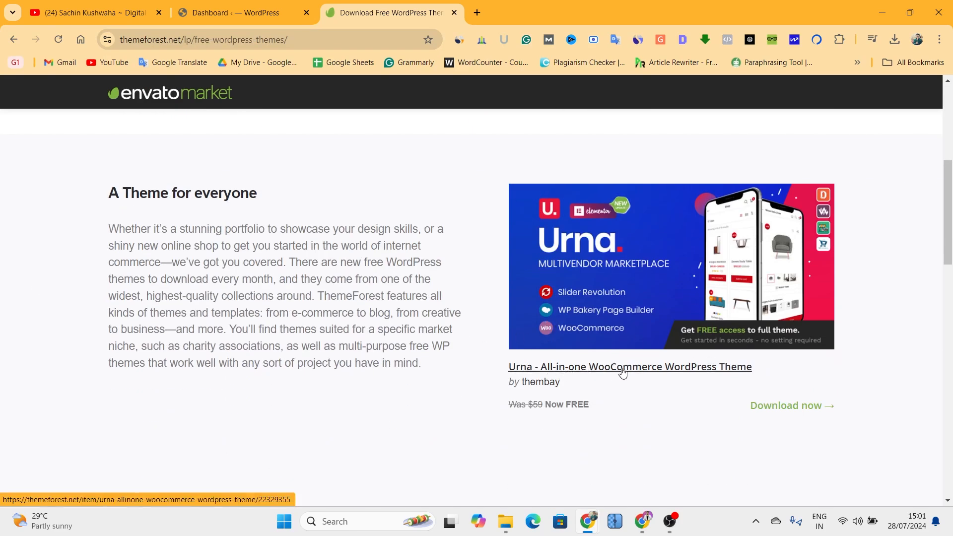
{"action": "left_click", "coordinate": [644, 369]}
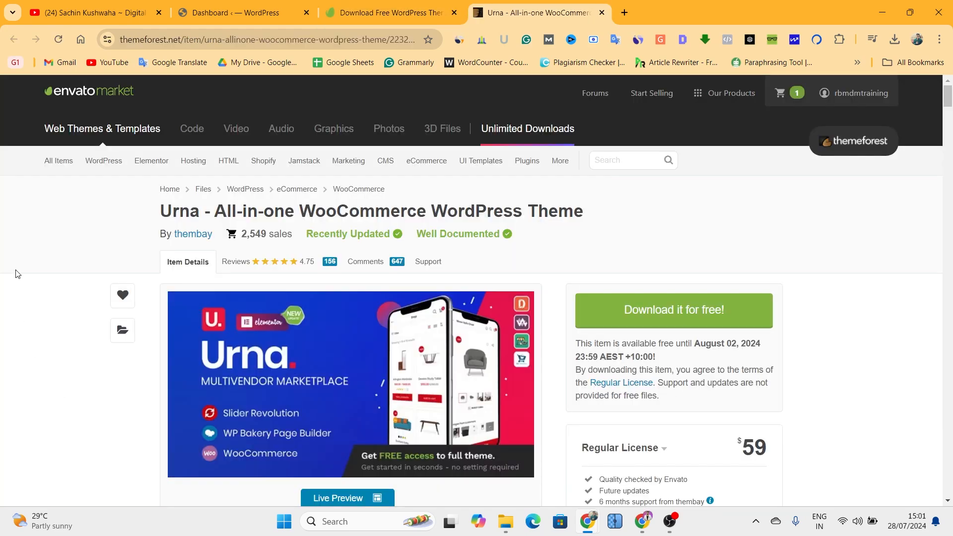
- Check the Urna theme's regular license price and the date until which it is available for free
{"action": "scroll", "coordinate": [18, 274], "scroll_direction": "down", "scroll_amount": 1}
{"action": "scroll", "coordinate": [18, 273], "scroll_direction": "up", "scroll_amount": 1}
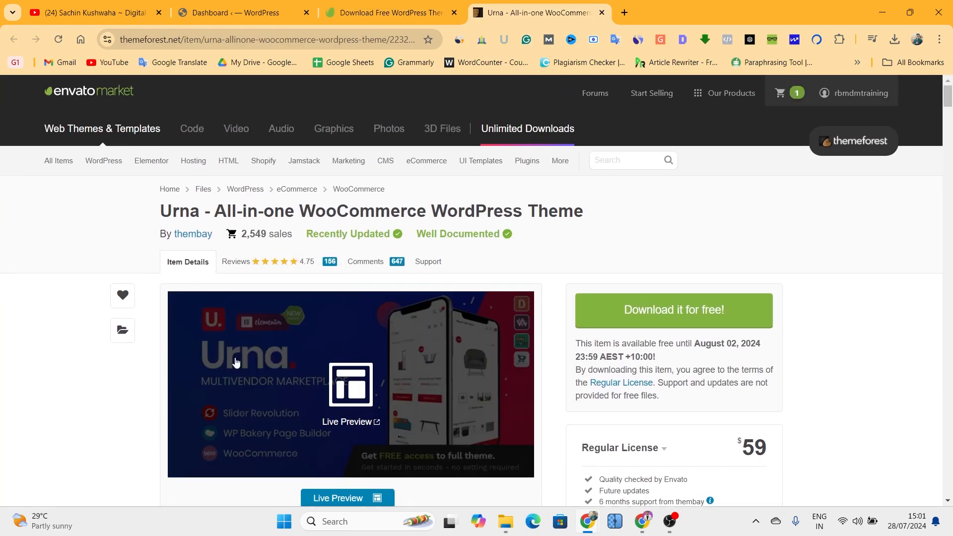
{"action": "scroll", "coordinate": [581, 362], "scroll_direction": "down", "scroll_amount": 2}
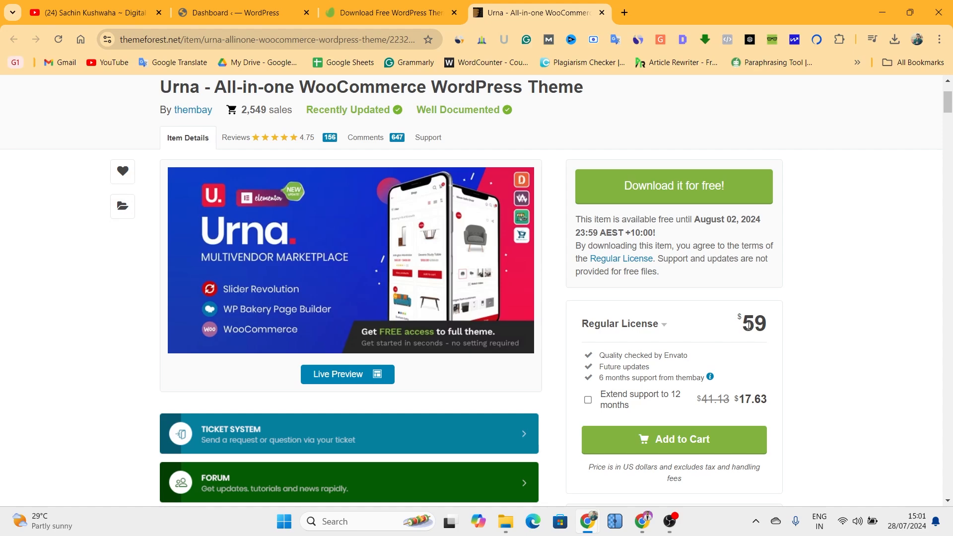
{"action": "left_click_drag", "start_coordinate": [743, 326], "coordinate": [764, 327]}
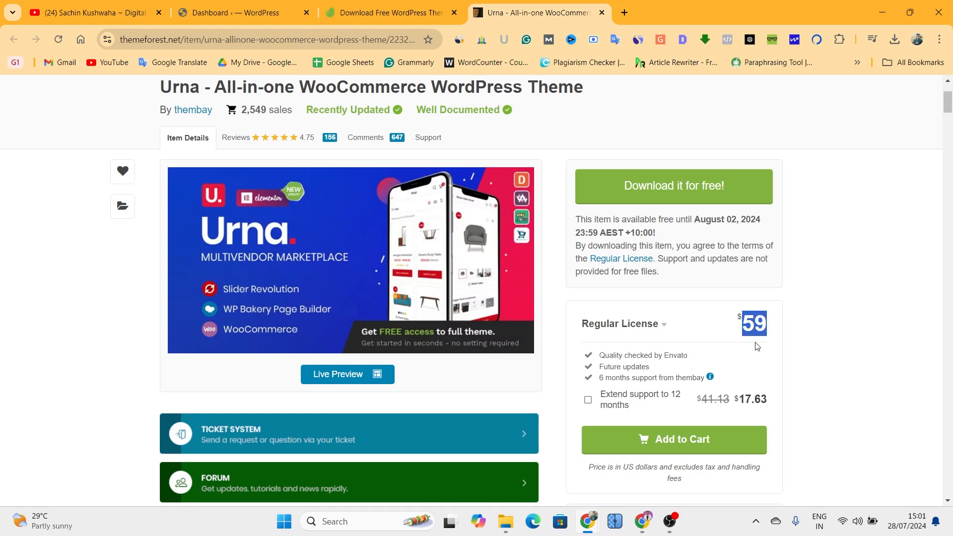
{"action": "scroll", "coordinate": [249, 318], "scroll_direction": "up", "scroll_amount": 1}
{"action": "scroll", "coordinate": [829, 225], "scroll_direction": "up", "scroll_amount": 1}
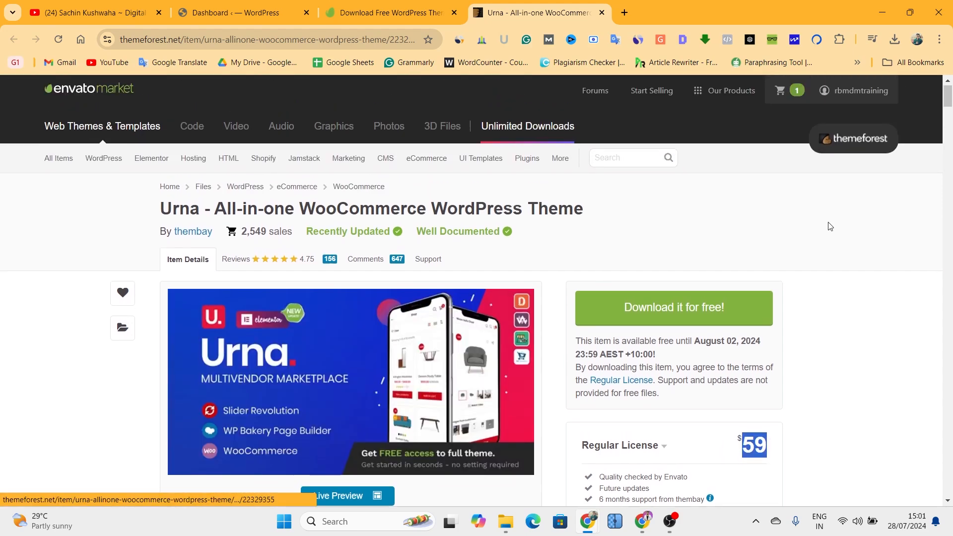
{"action": "scroll", "coordinate": [846, 245], "scroll_direction": "down", "scroll_amount": 1}
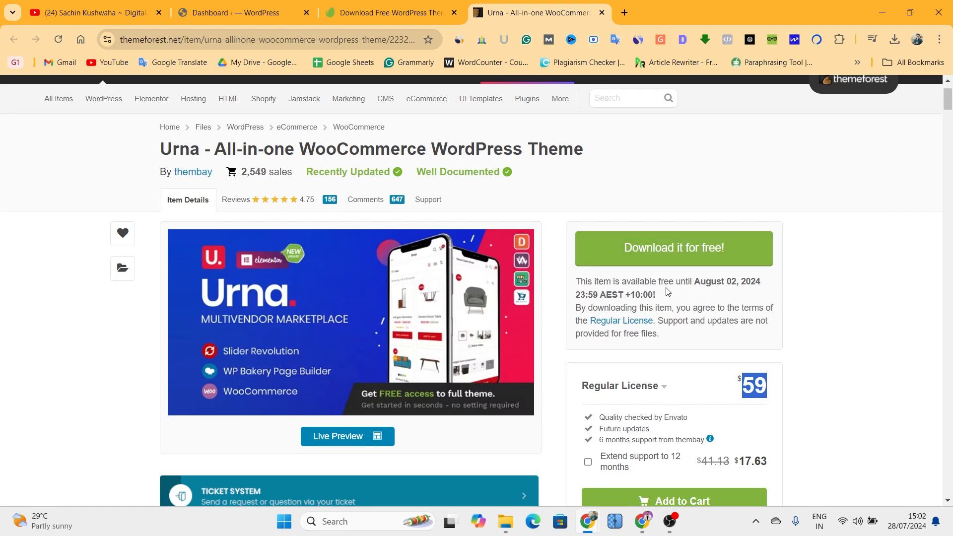
{"action": "left_click_drag", "start_coordinate": [694, 282], "coordinate": [700, 296]}
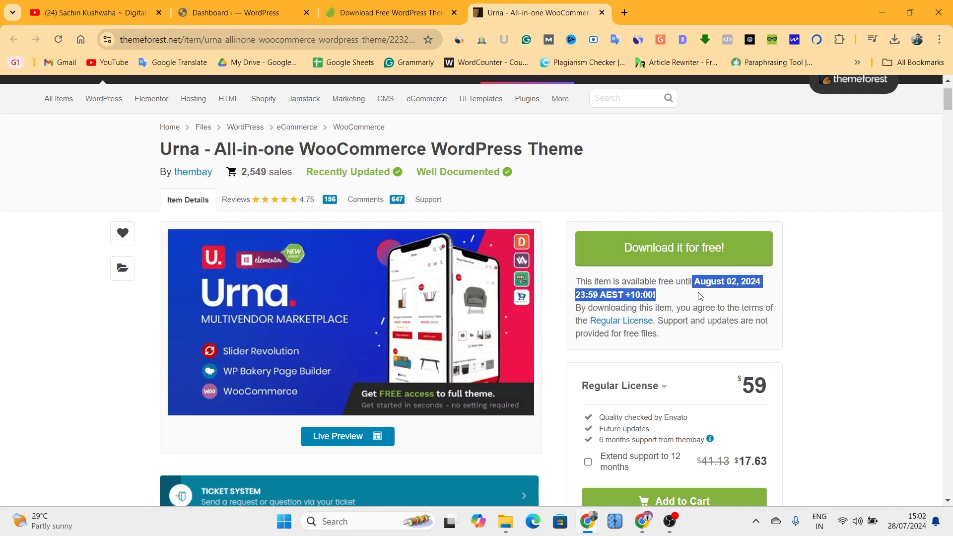
{"action": "left_click", "coordinate": [787, 299]}
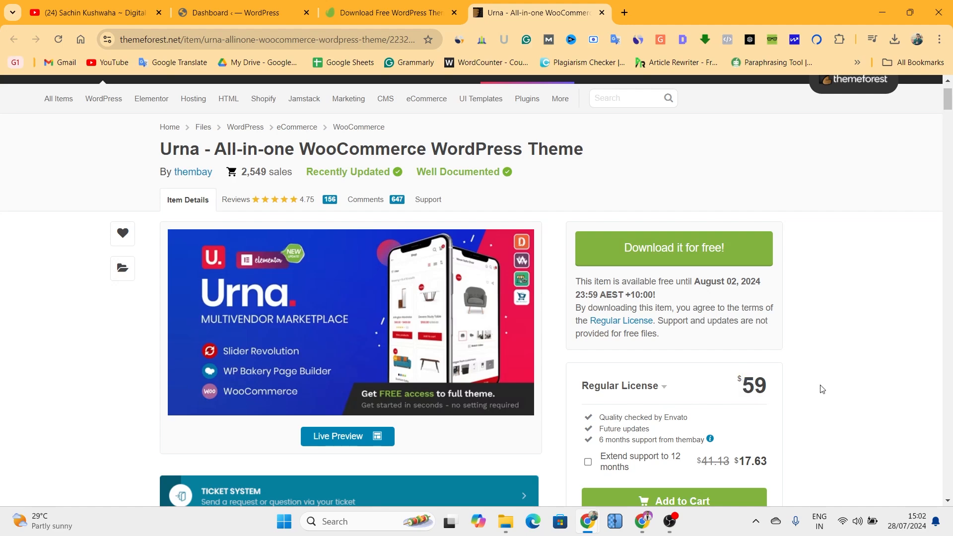
- Download the Urna theme for free and show the browser's recent download history
{"action": "scroll", "coordinate": [837, 386], "scroll_direction": "up", "scroll_amount": 1}
{"action": "scroll", "coordinate": [838, 385], "scroll_direction": "up", "scroll_amount": 1}
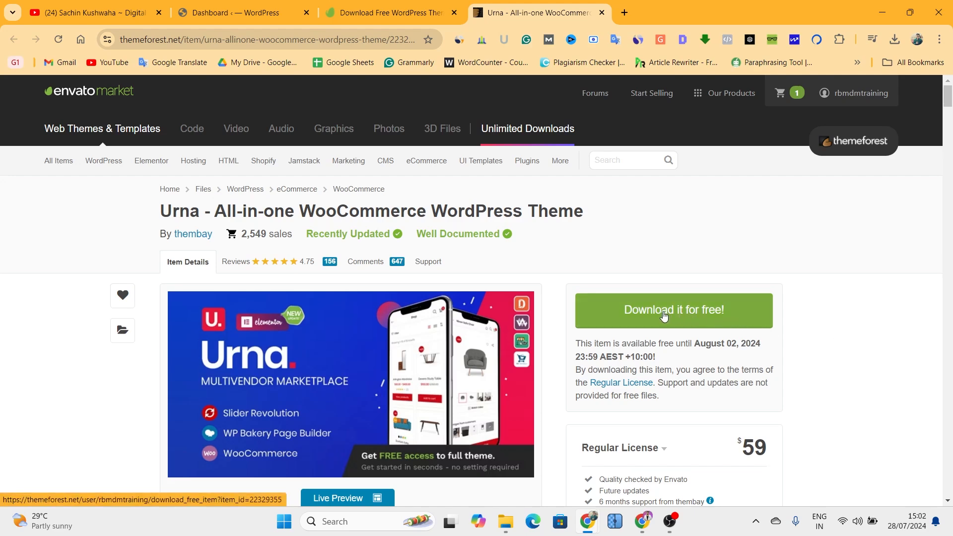
{"action": "left_click", "coordinate": [663, 315]}
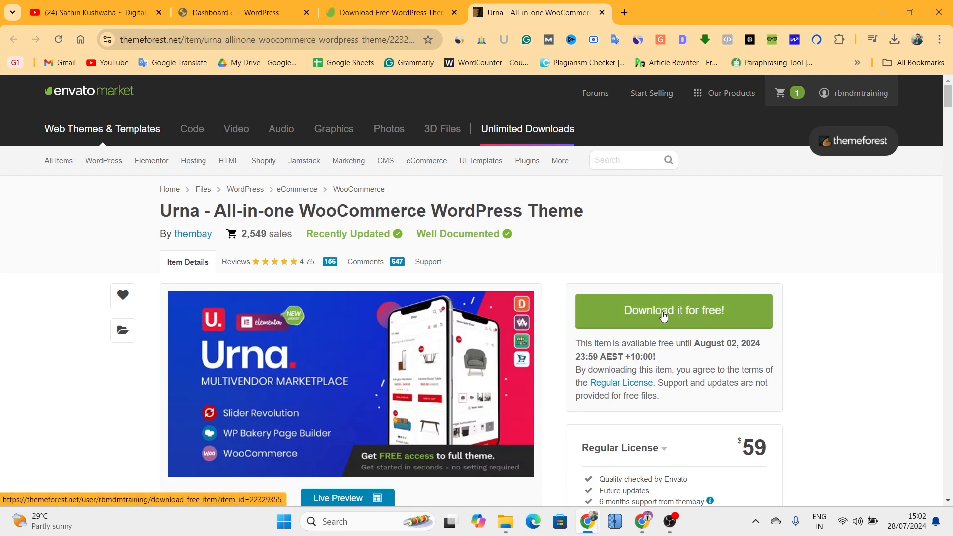
{"action": "left_click", "coordinate": [895, 39]}
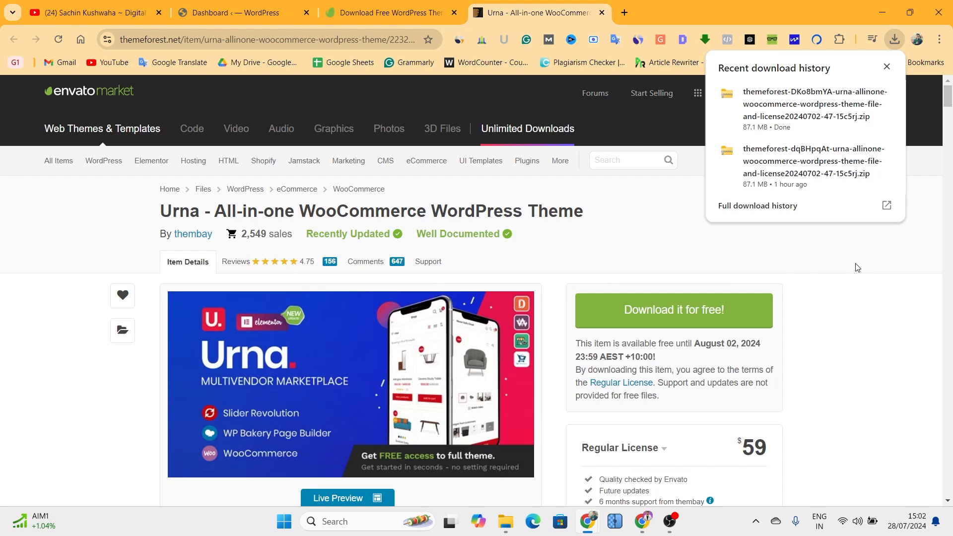
{"action": "mouse_move", "coordinate": [816, 109]}
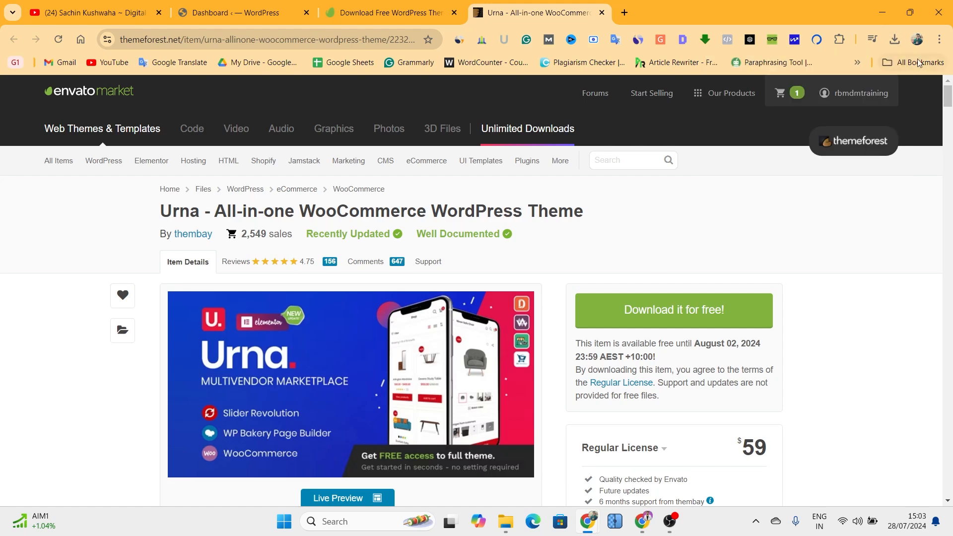
- Switch to the Downloads folder in File Explorer and extract the downloaded Urna theme ZIP into its own folder
{"action": "left_click", "coordinate": [902, 38]}
{"action": "key", "text": "super"}
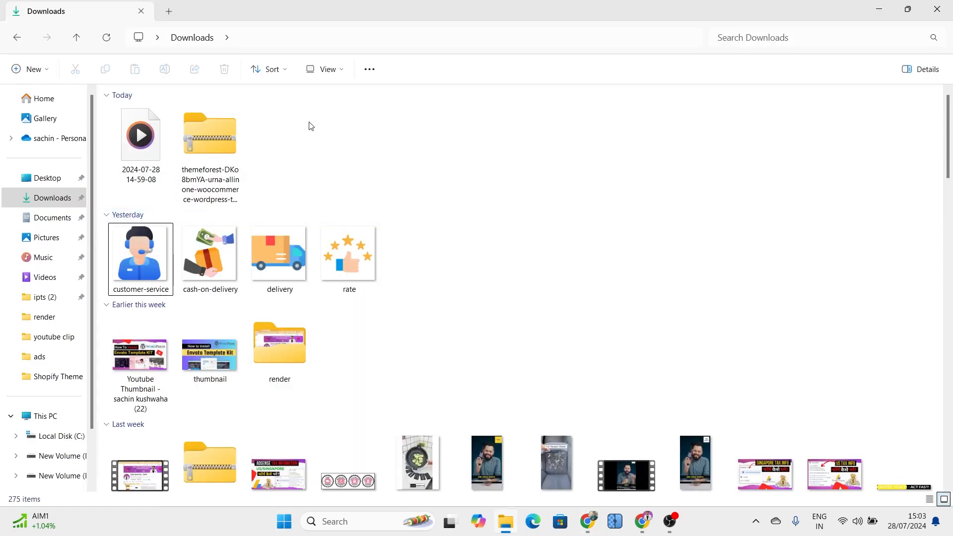
{"action": "left_click", "coordinate": [138, 158]}
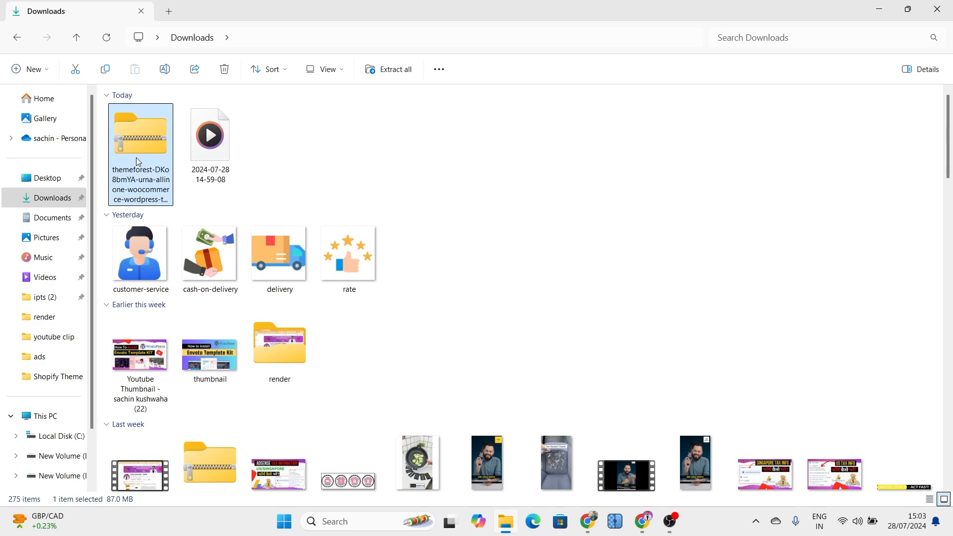
{"action": "right_click", "coordinate": [134, 160]}
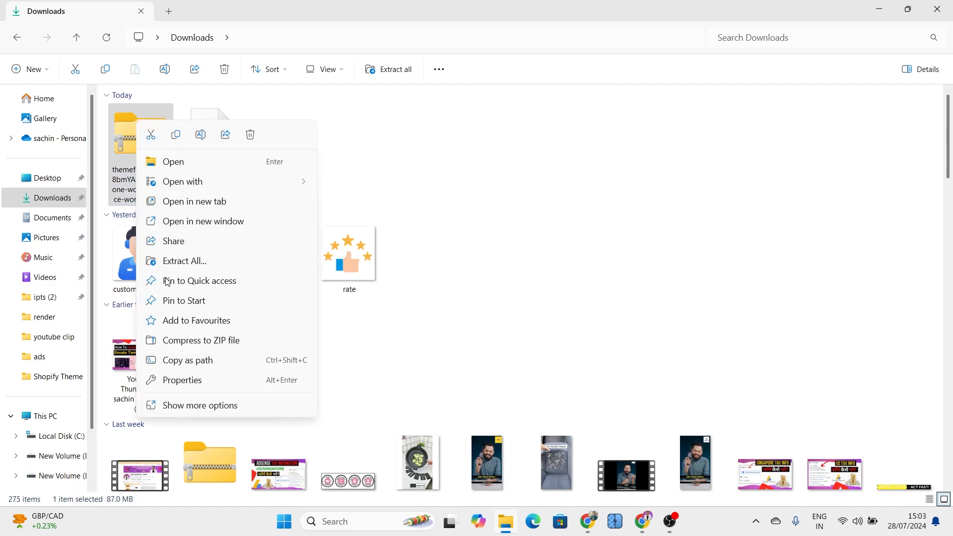
{"action": "left_click", "coordinate": [148, 130]}
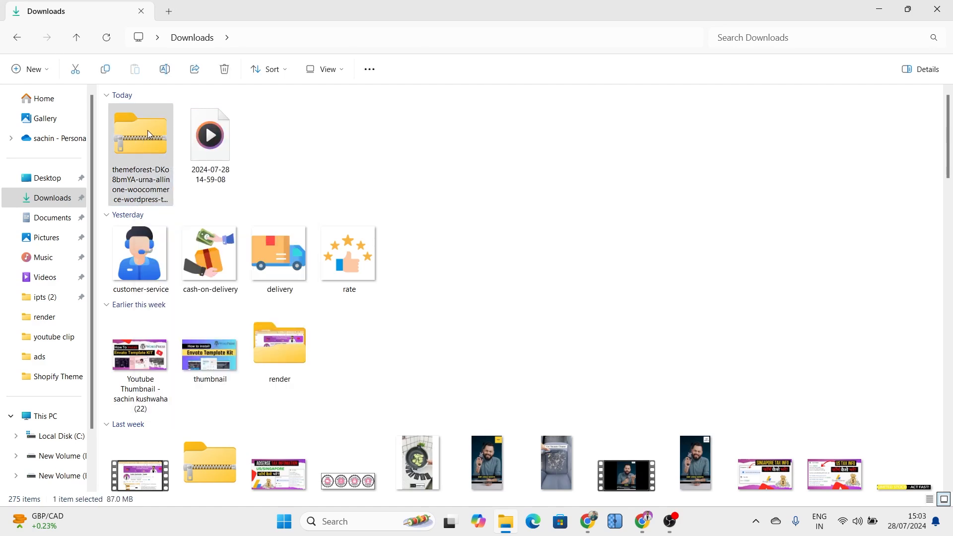
{"action": "right_click", "coordinate": [148, 130]}
{"action": "left_click", "coordinate": [198, 271]}
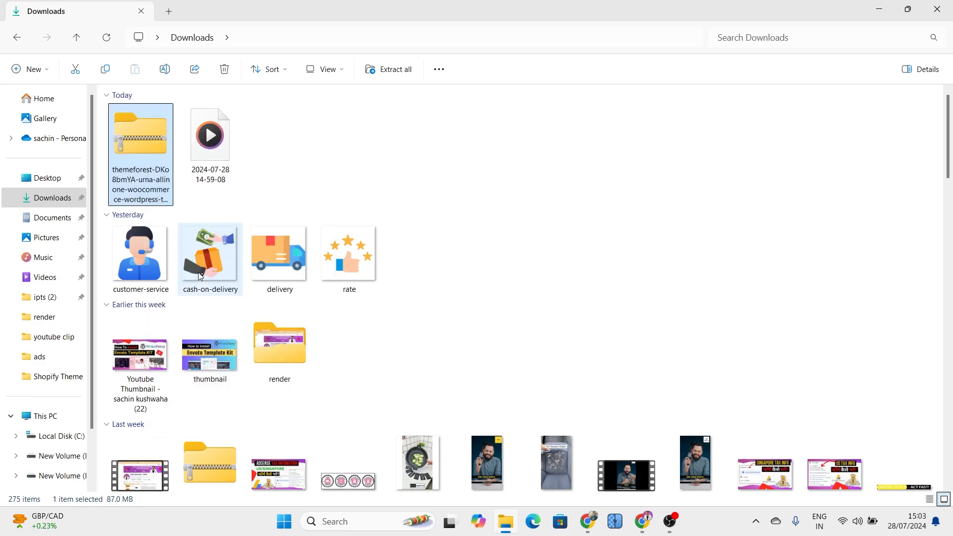
{"action": "left_click", "coordinate": [576, 387]}
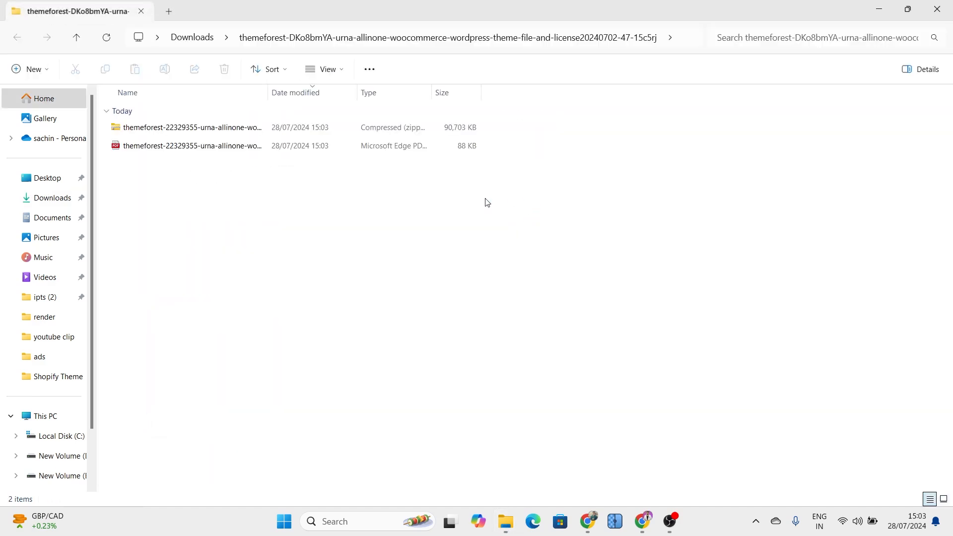
- Open the license certificate PDF in the extracted folder, read through it and close it again
{"action": "left_click", "coordinate": [128, 151]}
{"action": "double_click", "coordinate": [128, 151]}
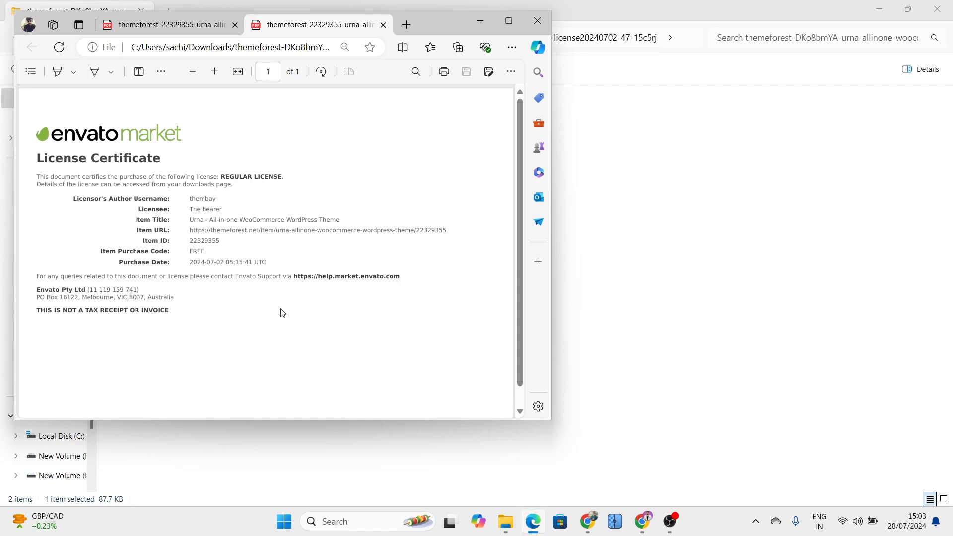
{"action": "scroll", "coordinate": [176, 298], "scroll_direction": "down", "scroll_amount": 1}
{"action": "scroll", "coordinate": [174, 293], "scroll_direction": "up", "scroll_amount": 1}
{"action": "left_click", "coordinate": [539, 18]}
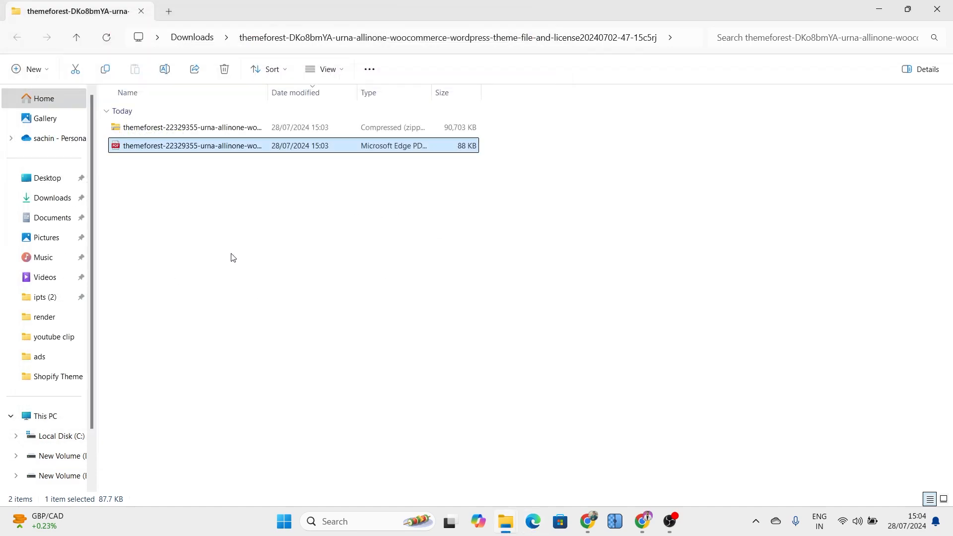
- Extract the inner urna-allinone-woocommerce-wordpress-theme ZIP to its own folder, skipping the file lg.progress-bar-facebook-loader
{"action": "left_click", "coordinate": [217, 190]}
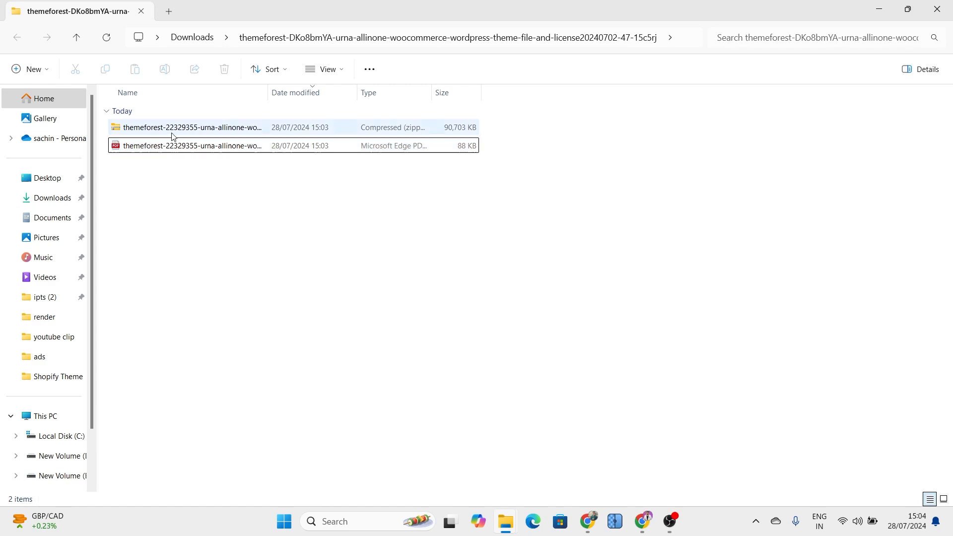
{"action": "left_click", "coordinate": [151, 132]}
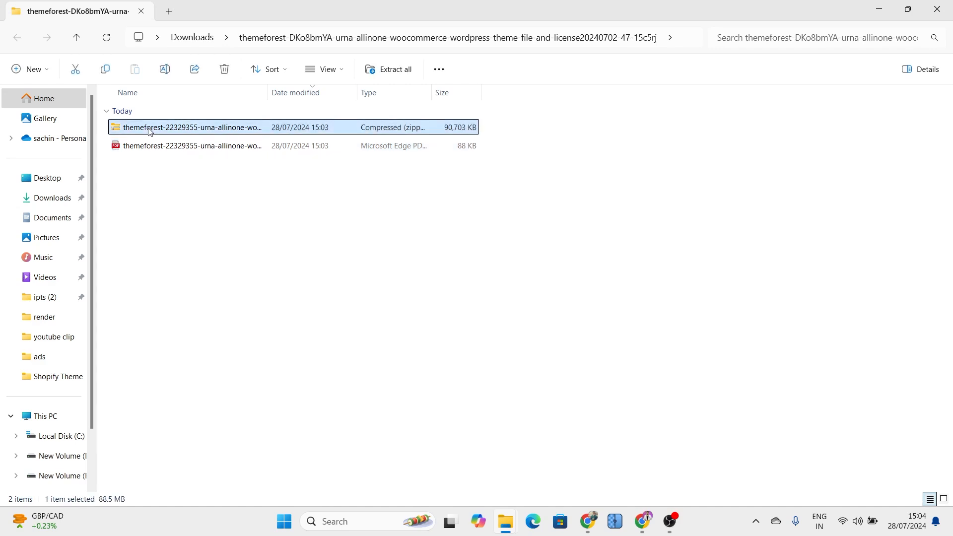
{"action": "right_click", "coordinate": [150, 132]}
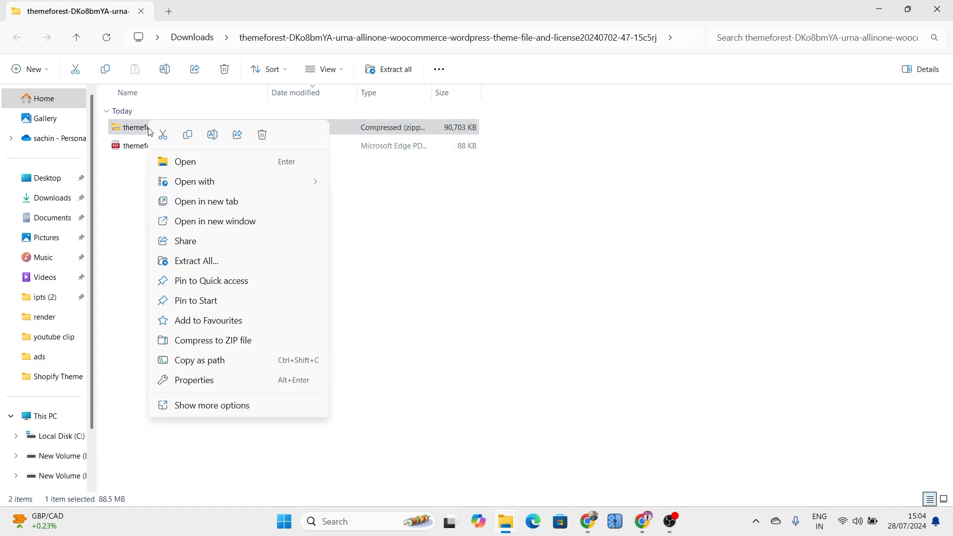
{"action": "left_click", "coordinate": [187, 270]}
{"action": "key", "text": "Return"}
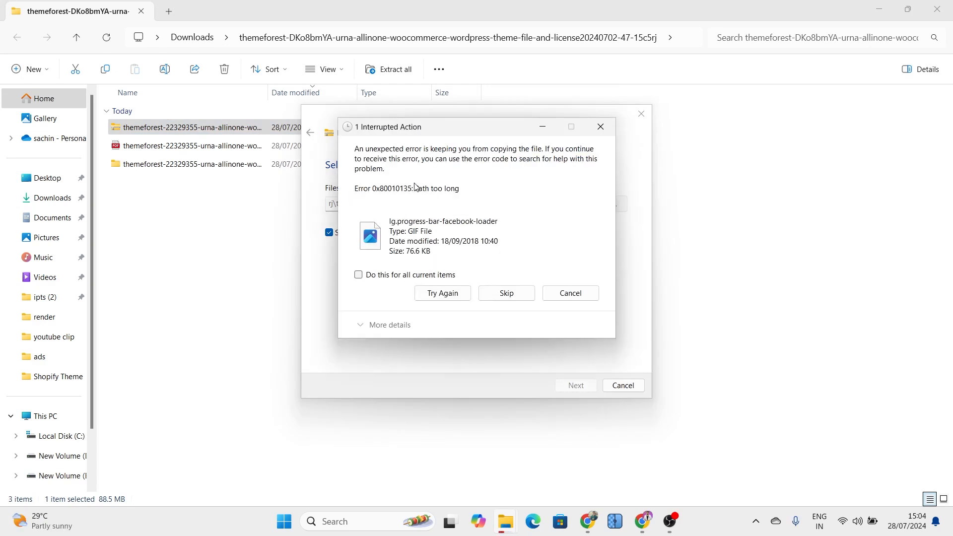
{"action": "left_click", "coordinate": [505, 294]}
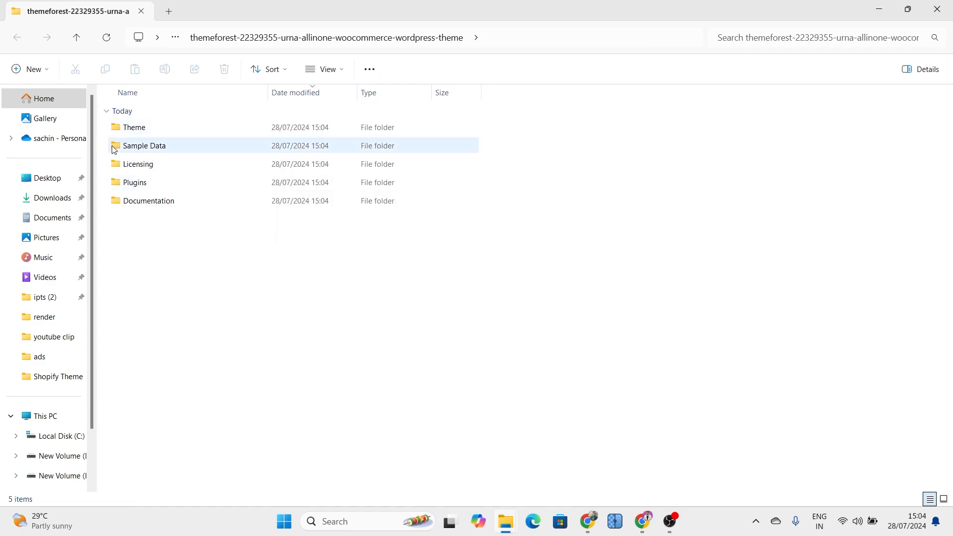
- Check which ZIP files the extracted package's Theme folder contains, and minimize the open File Explorer windows
{"action": "double_click", "coordinate": [133, 127]}
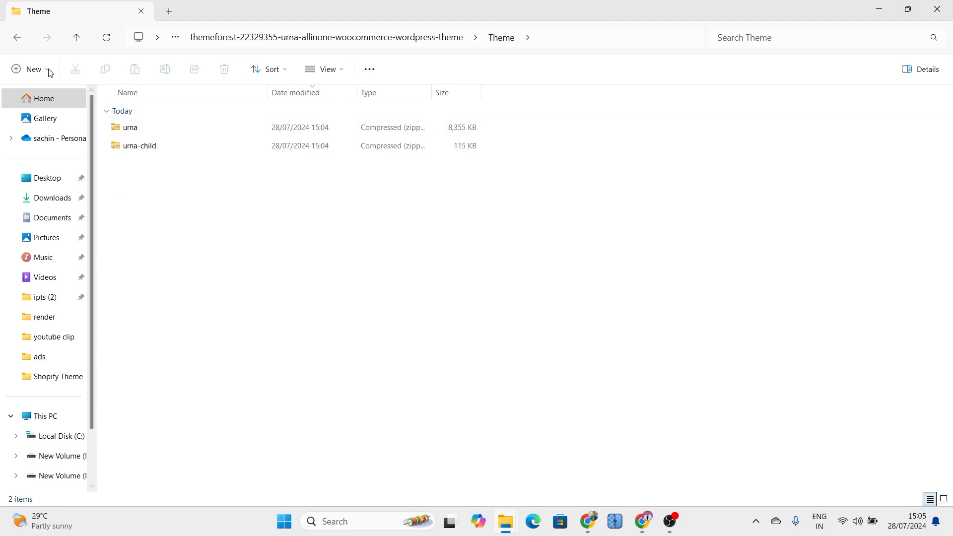
{"action": "left_click", "coordinate": [17, 38]}
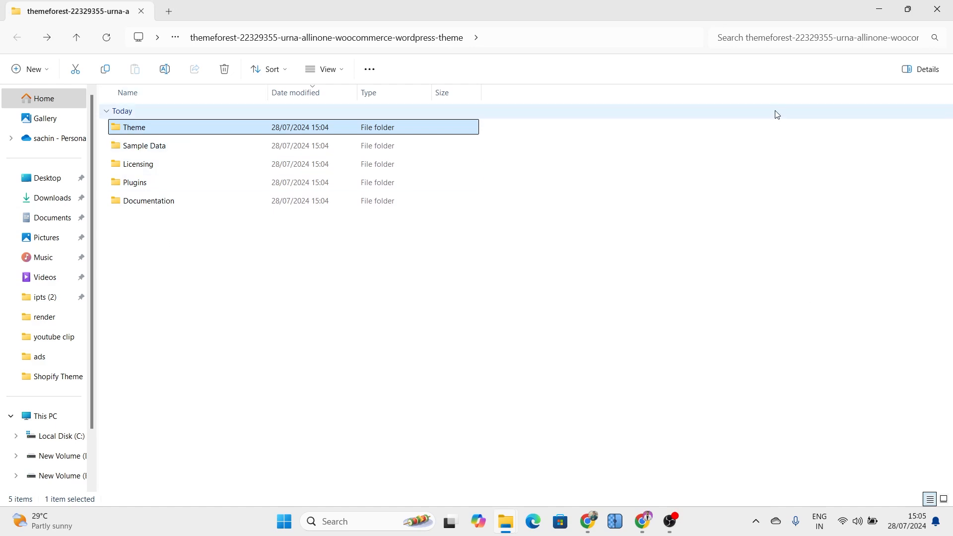
{"action": "left_click", "coordinate": [883, 5]}
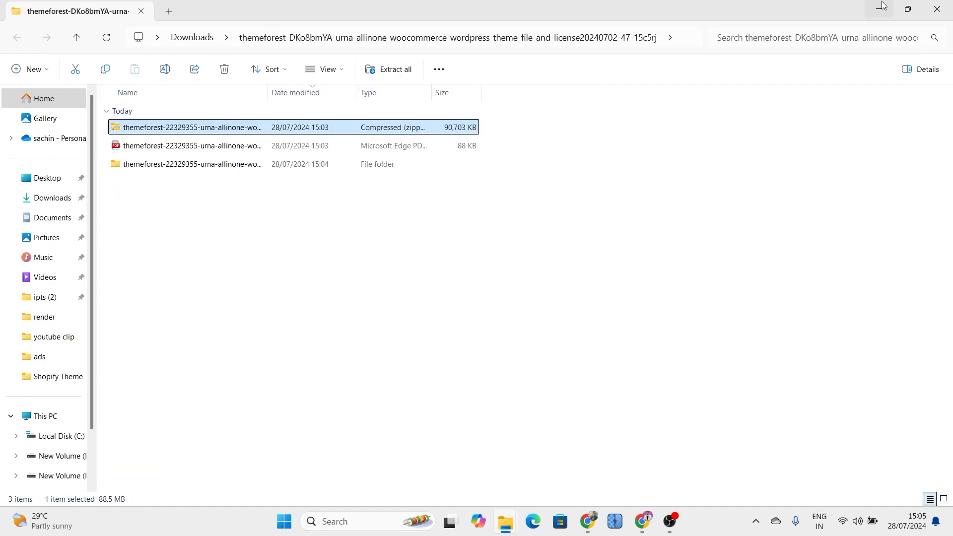
{"action": "left_click", "coordinate": [883, 5]}
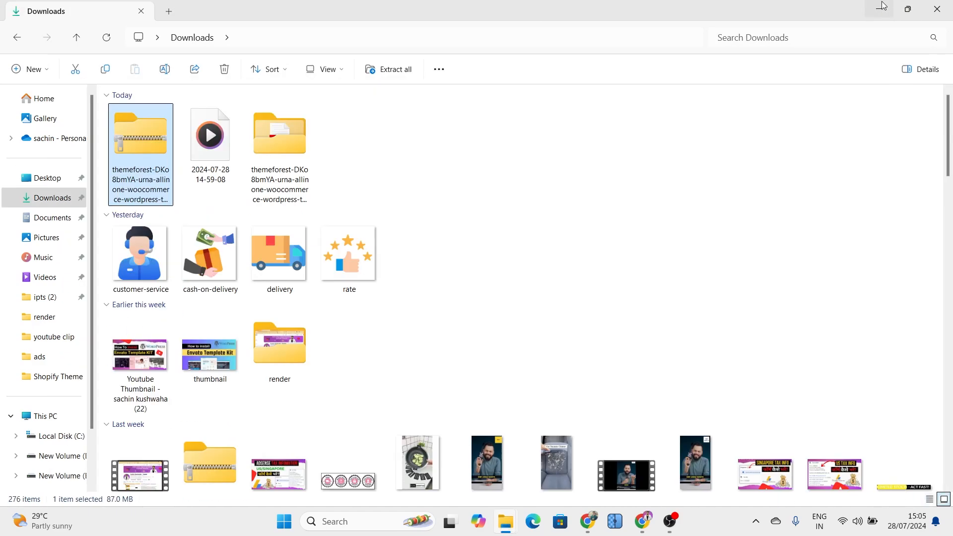
{"action": "left_click", "coordinate": [883, 5]}
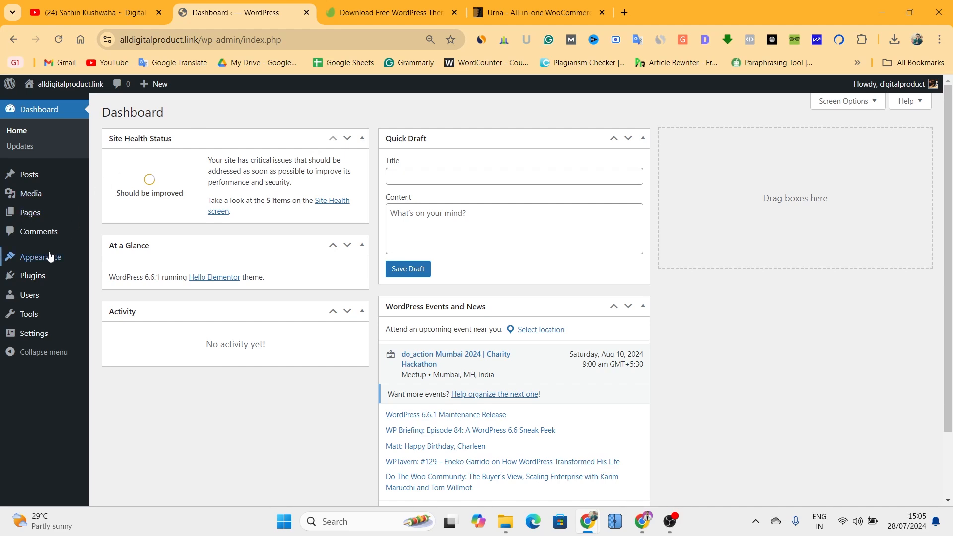
- Show the upload form for adding a new theme in the WordPress dashboard in Chrome
{"action": "mouse_move", "coordinate": [42, 261]}
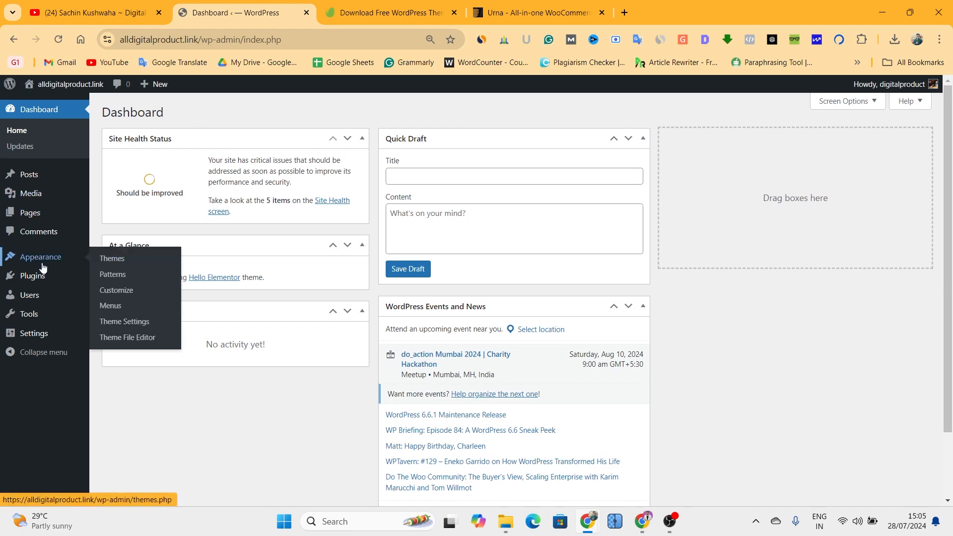
{"action": "left_click", "coordinate": [124, 266]}
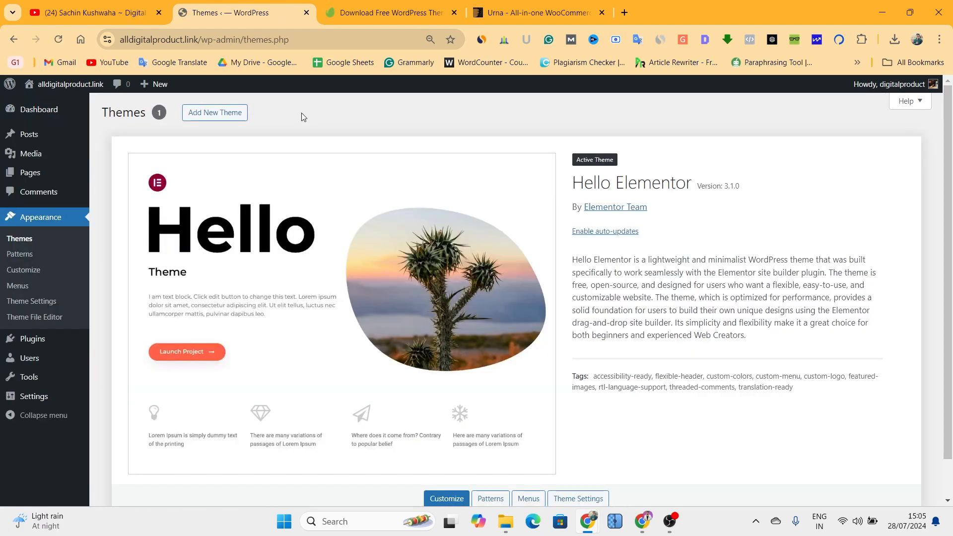
{"action": "left_click", "coordinate": [200, 121]}
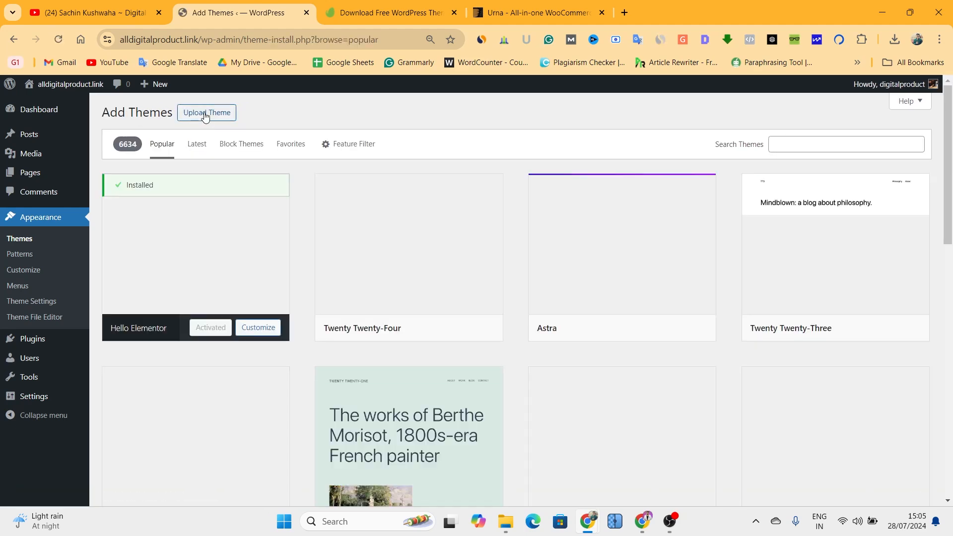
{"action": "left_click", "coordinate": [204, 113]}
- Choose urna.zip from the Theme folder of the extracted ThemeForest package as the theme file for upload
{"action": "left_click", "coordinate": [437, 214]}
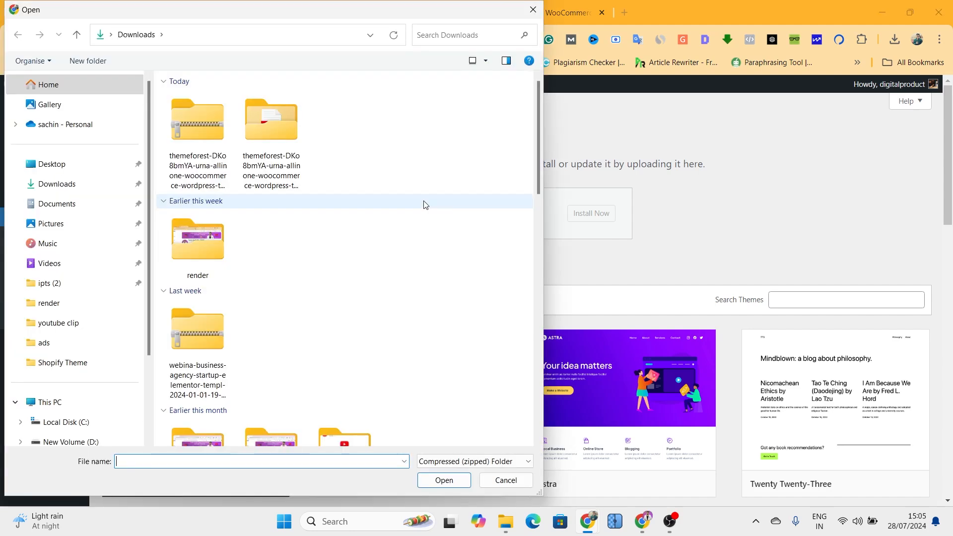
{"action": "left_click", "coordinate": [272, 139]}
{"action": "double_click", "coordinate": [272, 139]}
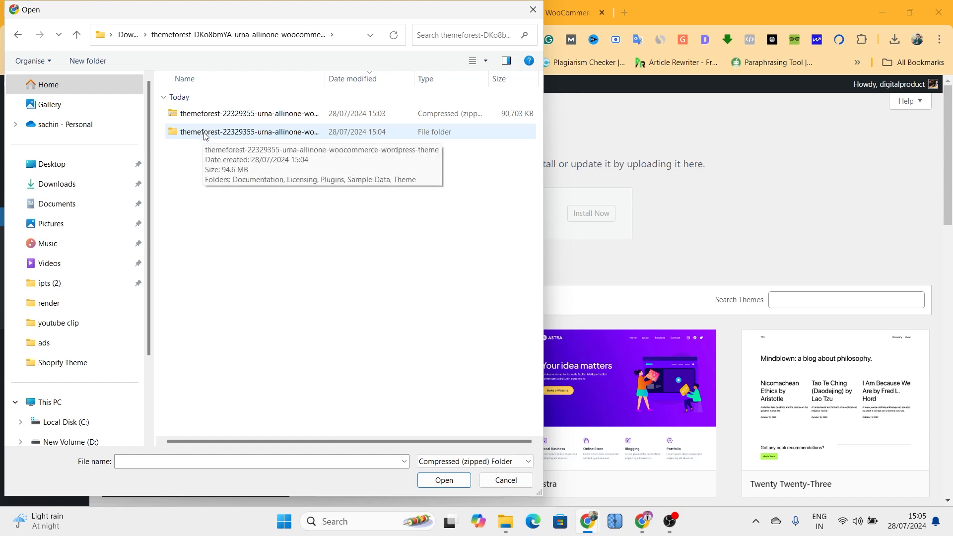
{"action": "double_click", "coordinate": [184, 134]}
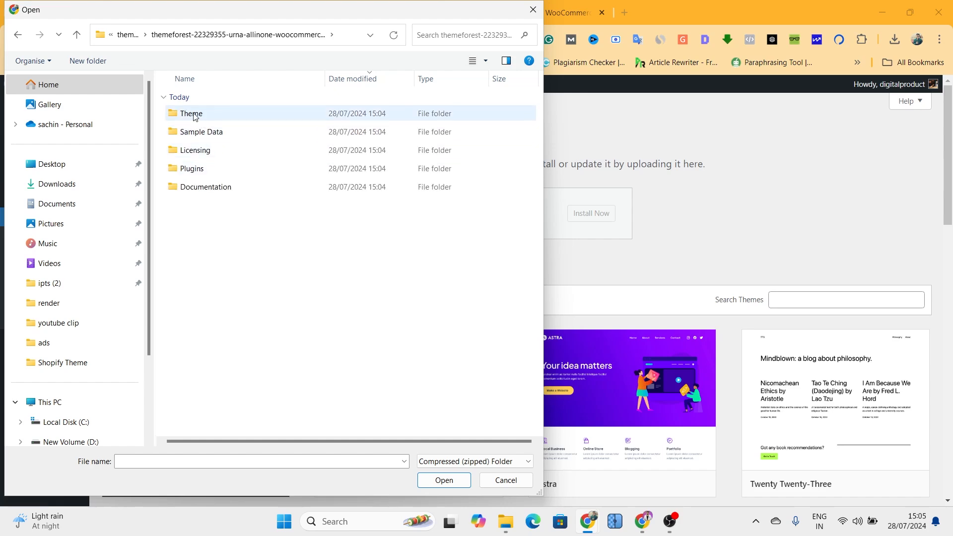
{"action": "double_click", "coordinate": [195, 118]}
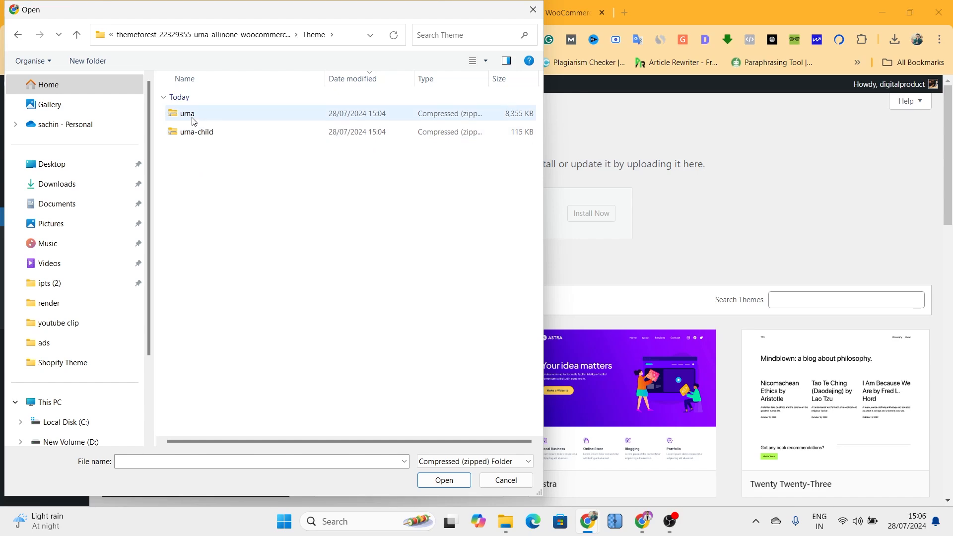
{"action": "left_click", "coordinate": [189, 115]}
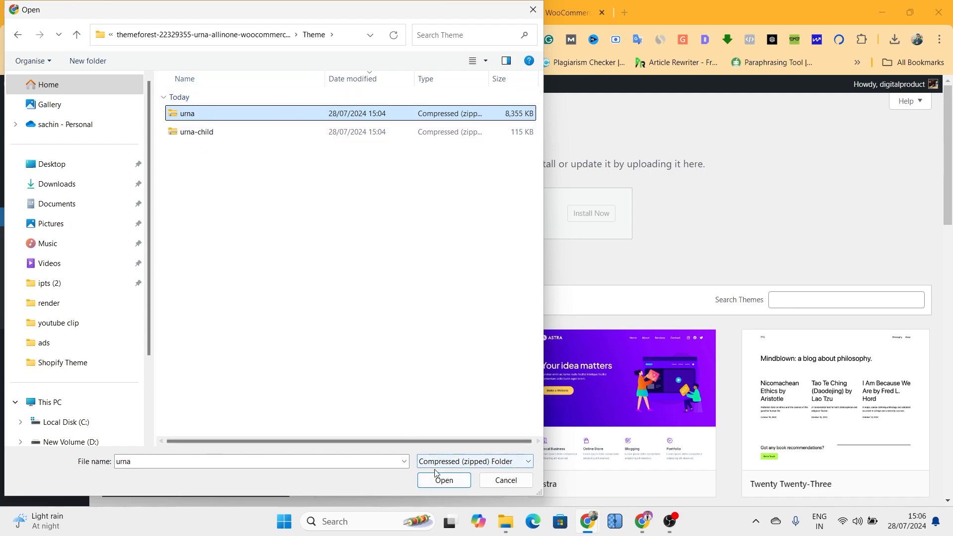
{"action": "left_click", "coordinate": [443, 480]}
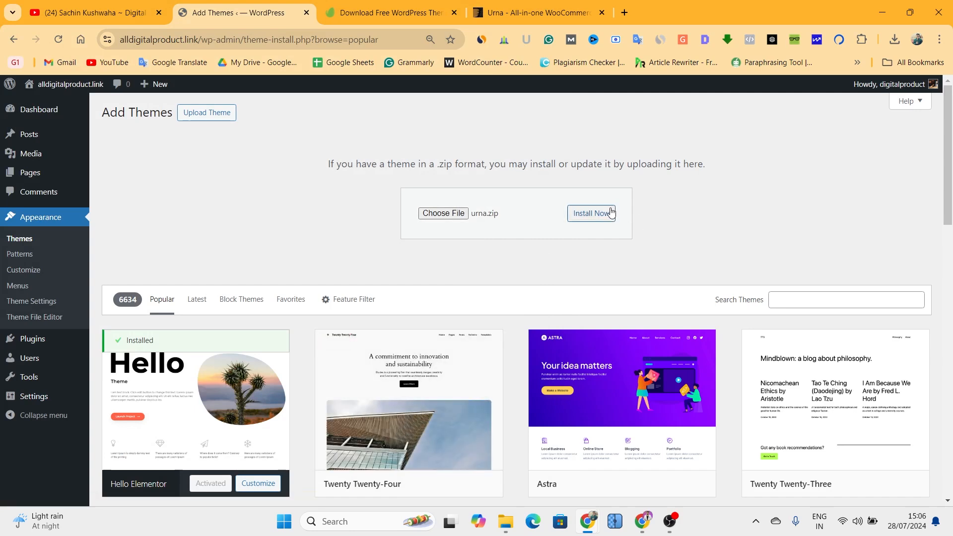
- Install the theme from urna.zip, activate it and reload the Themes page
{"action": "left_click", "coordinate": [599, 219]}
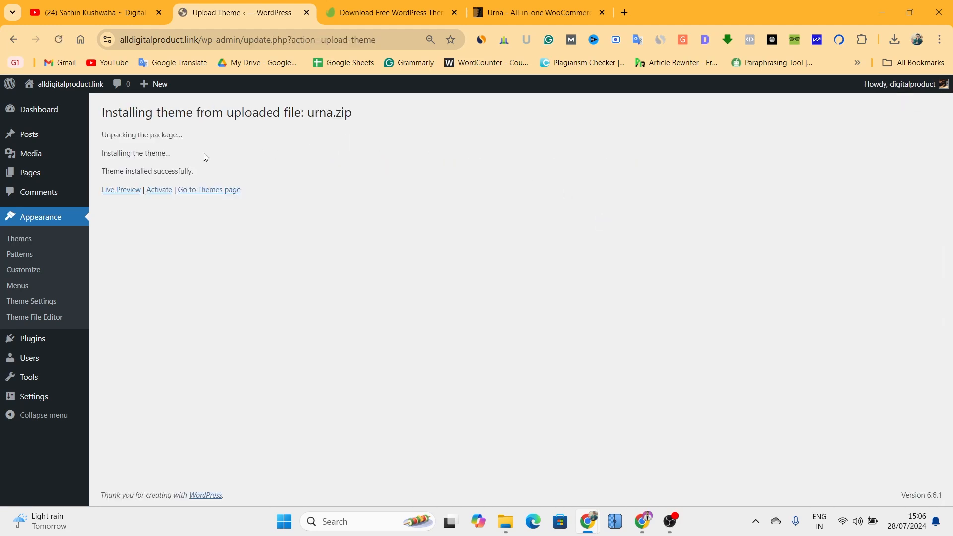
{"action": "left_click", "coordinate": [159, 191]}
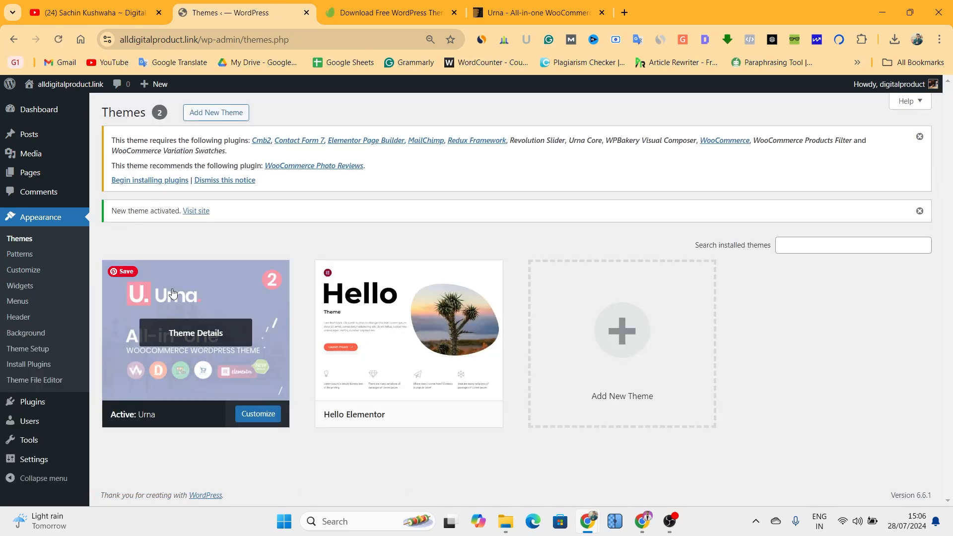
{"action": "left_click", "coordinate": [59, 39]}
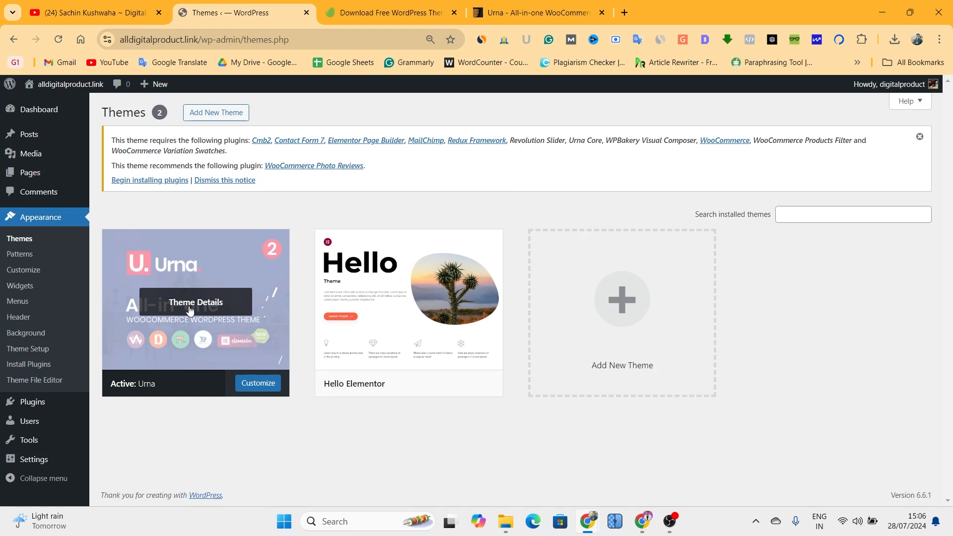
- Open the Urna theme's details and go from there to its list of required plugins
{"action": "left_click", "coordinate": [190, 307]}
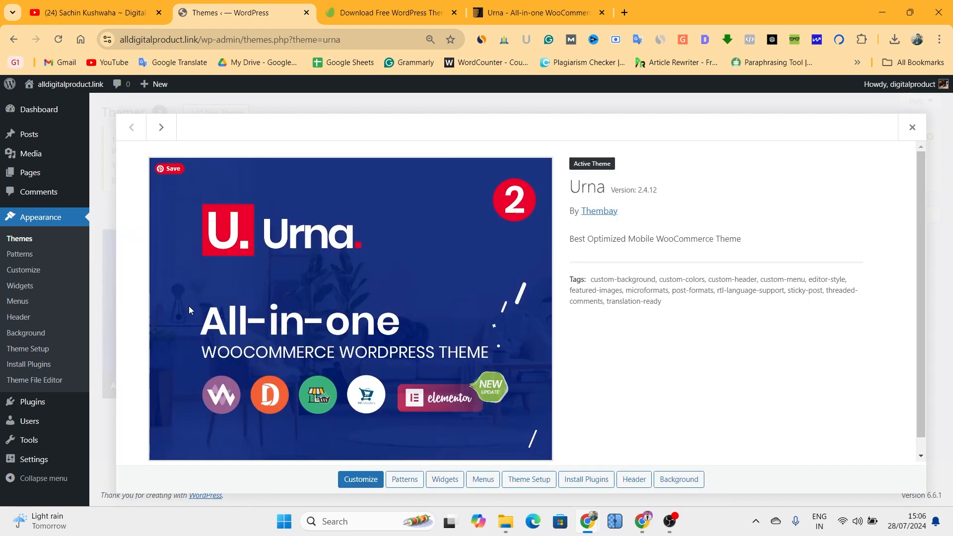
{"action": "left_click", "coordinate": [586, 482]}
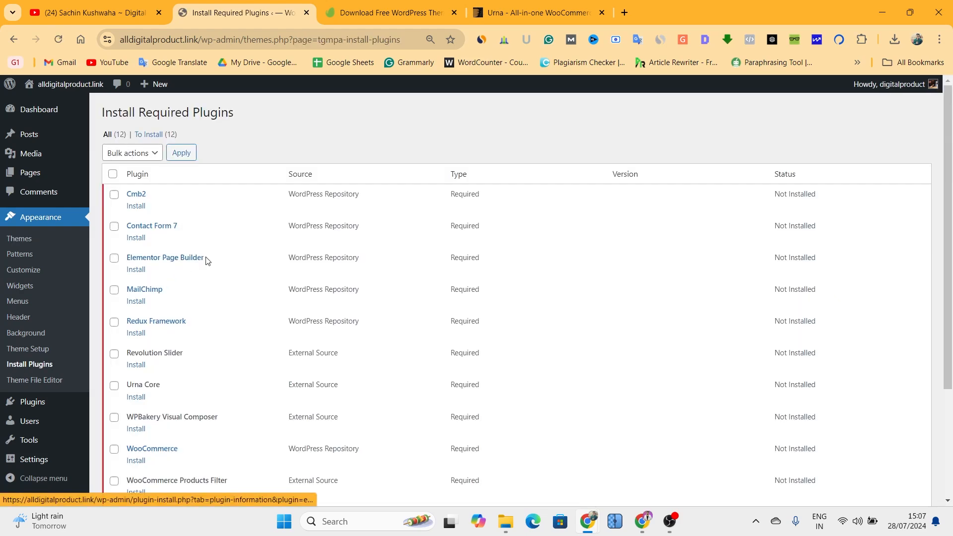
{"action": "scroll", "coordinate": [213, 298], "scroll_direction": "down", "scroll_amount": 3}
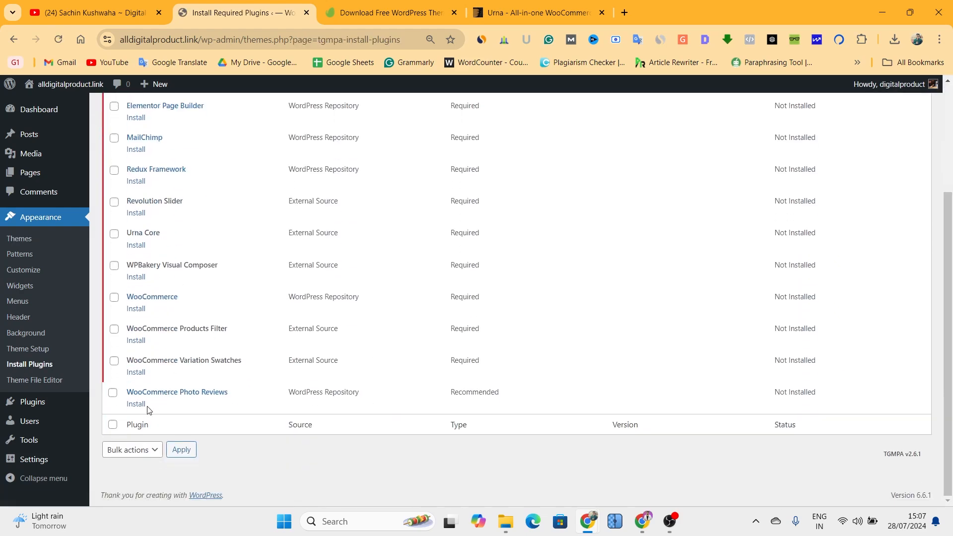
- Select all the required plugins in the list and install them in bulk
{"action": "scroll", "coordinate": [152, 410], "scroll_direction": "up", "scroll_amount": 3}
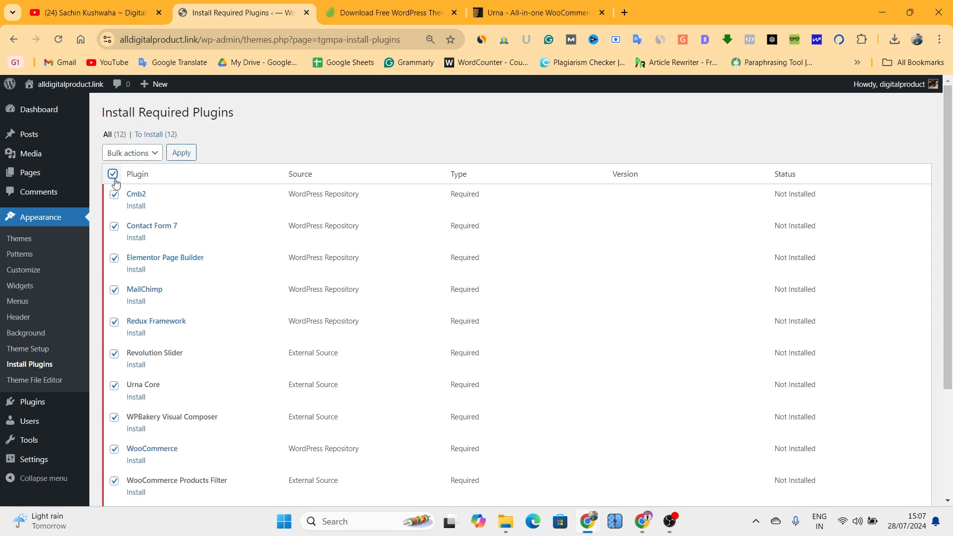
{"action": "left_click", "coordinate": [130, 153]}
{"action": "left_click", "coordinate": [126, 200]}
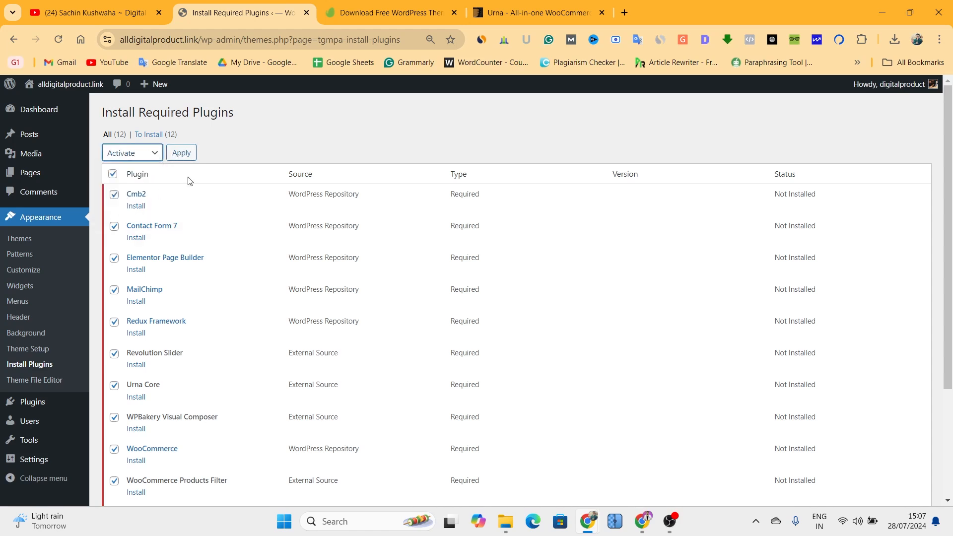
{"action": "left_click", "coordinate": [116, 154]}
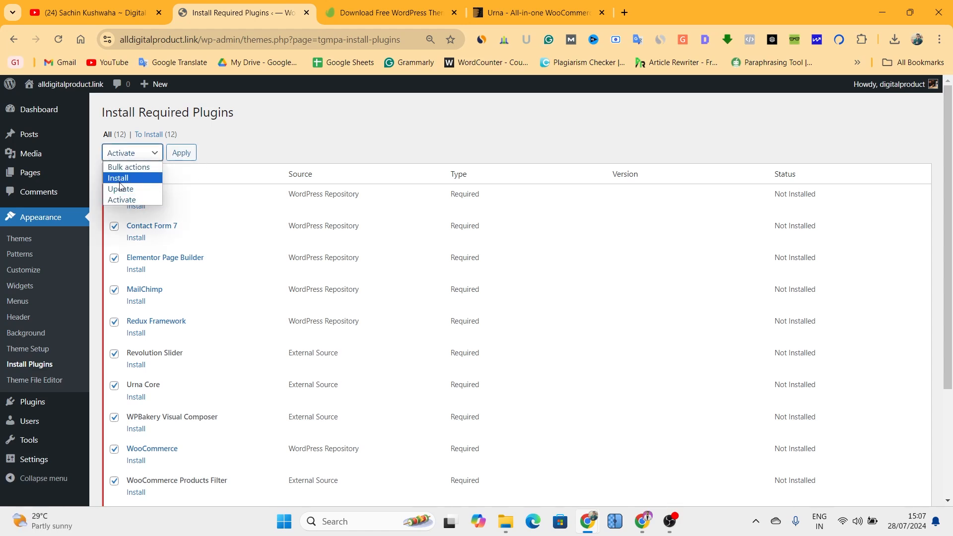
{"action": "left_click", "coordinate": [120, 182]}
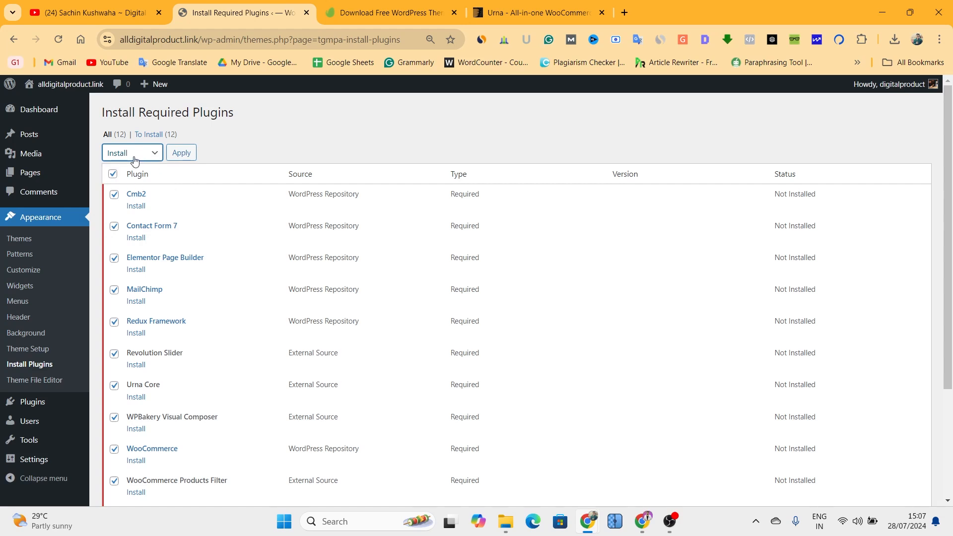
{"action": "left_click", "coordinate": [182, 155]}
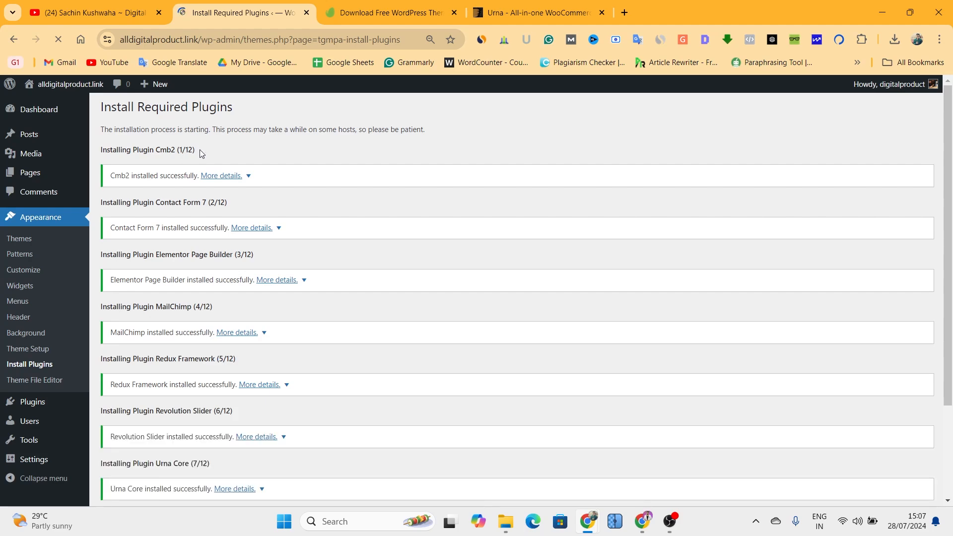
- Check the plugin installation log through to its end and return to the required plugins installer
{"action": "scroll", "coordinate": [208, 161], "scroll_direction": "down", "scroll_amount": 5}
{"action": "left_click_drag", "start_coordinate": [264, 433], "coordinate": [281, 433]}
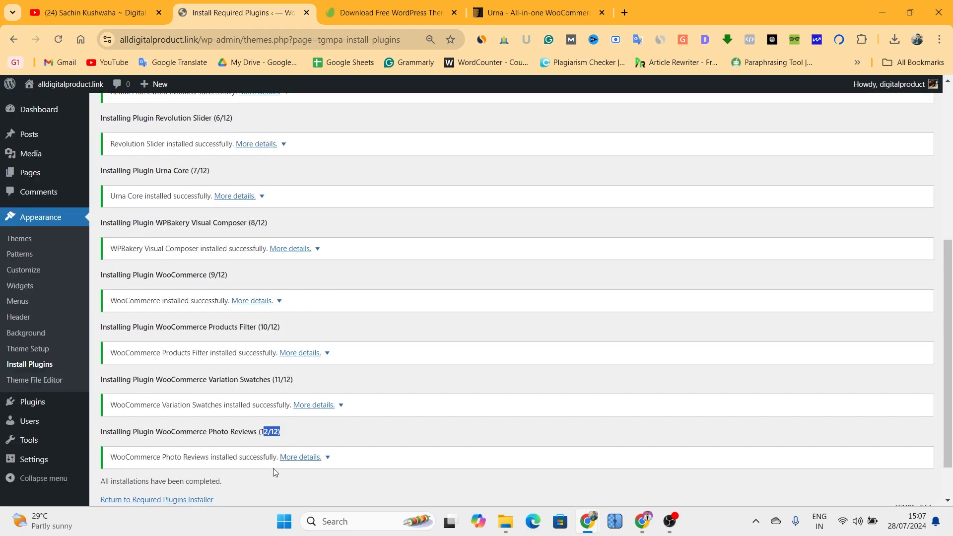
{"action": "scroll", "coordinate": [274, 471], "scroll_direction": "down", "scroll_amount": 2}
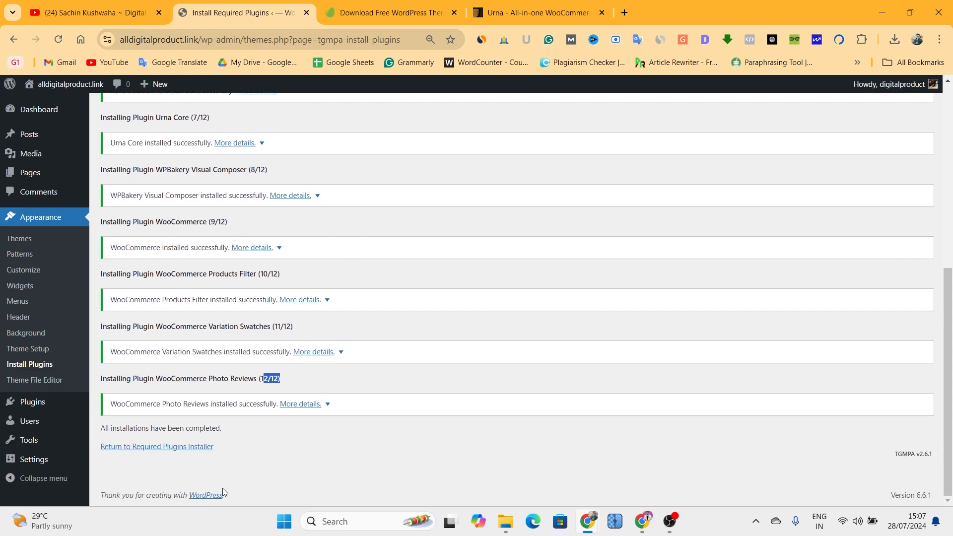
{"action": "left_click", "coordinate": [147, 452]}
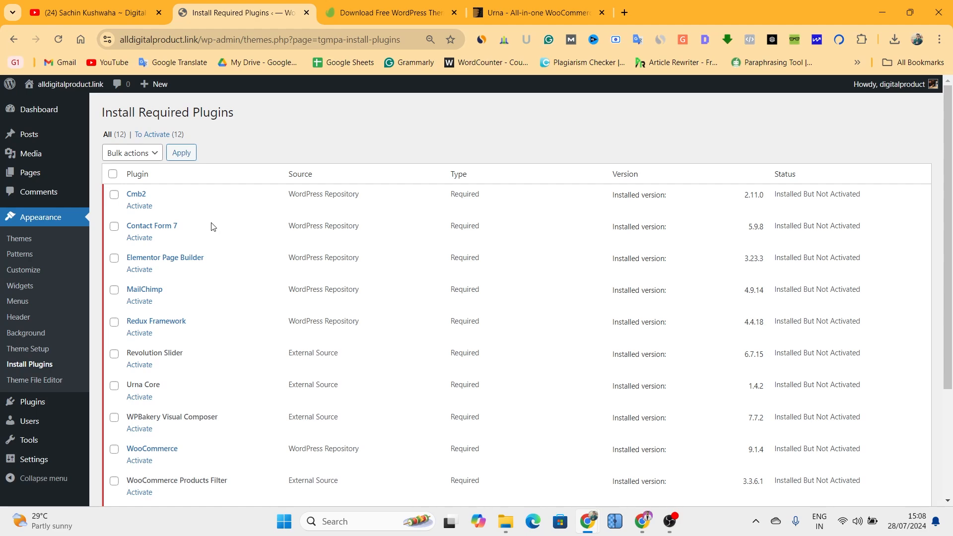
- Select all the installed required plugins and activate them in bulk
{"action": "scroll", "coordinate": [221, 253], "scroll_direction": "down", "scroll_amount": 3}
{"action": "scroll", "coordinate": [234, 302], "scroll_direction": "up", "scroll_amount": 3}
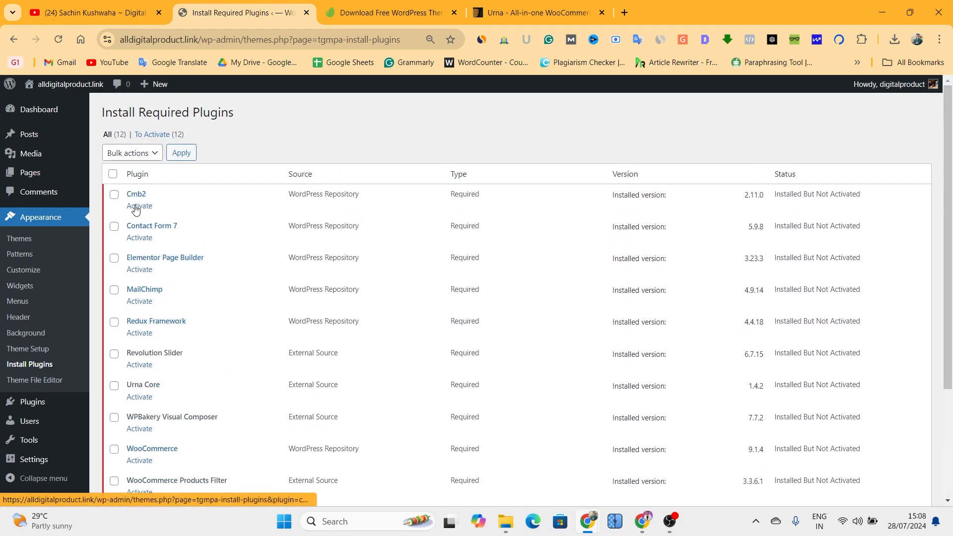
{"action": "left_click", "coordinate": [113, 174]}
{"action": "left_click", "coordinate": [155, 153]}
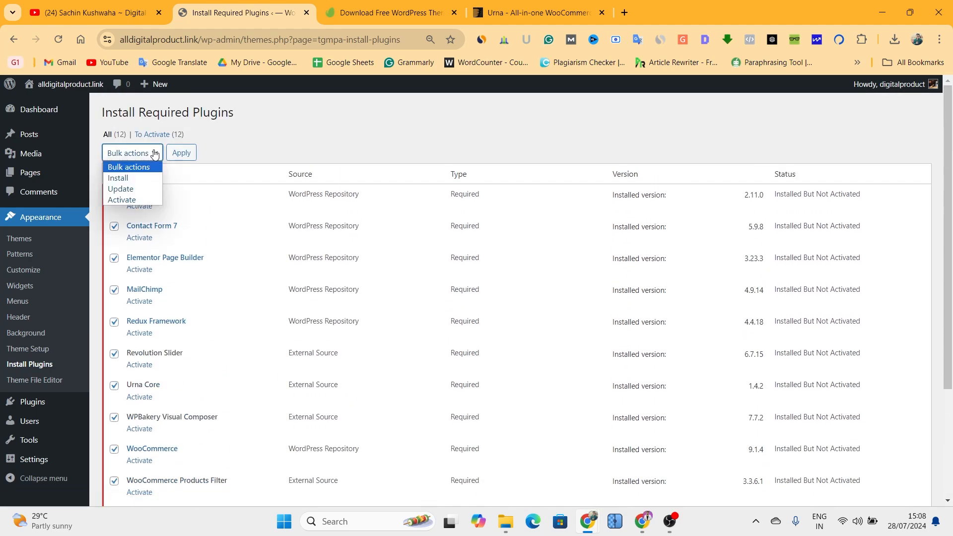
{"action": "left_click", "coordinate": [124, 200]}
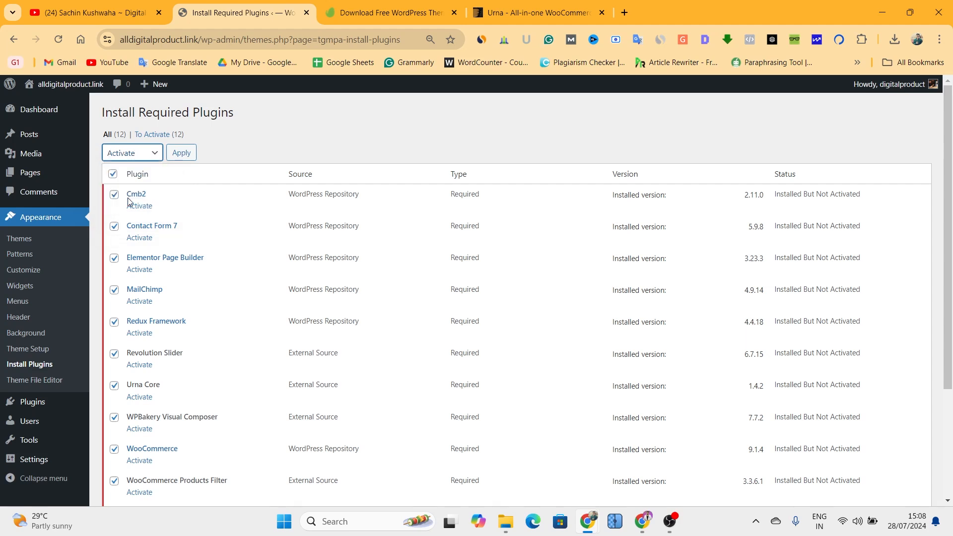
{"action": "left_click", "coordinate": [183, 153]}
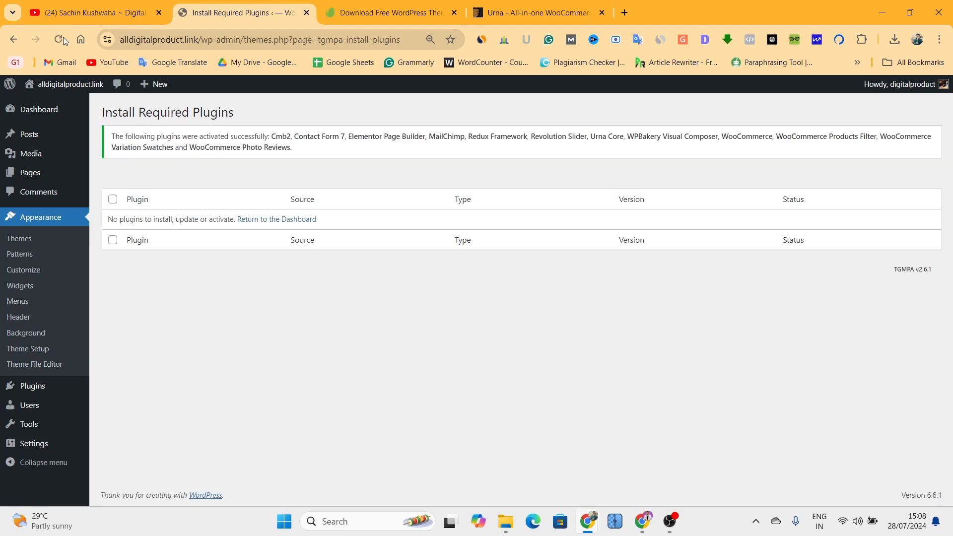
- Load the site's front page at alldigitalproduct.link and go from it to the WordPress dashboard
{"action": "left_click", "coordinate": [58, 37]}
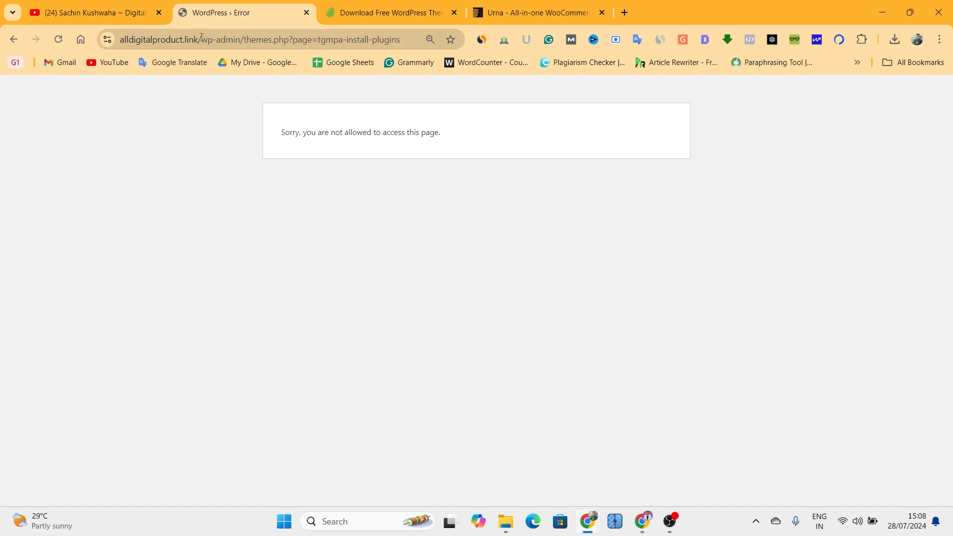
{"action": "left_click_drag", "start_coordinate": [200, 39], "coordinate": [404, 39]}
{"action": "key", "text": "BackSpace"}
{"action": "key", "text": "Return"}
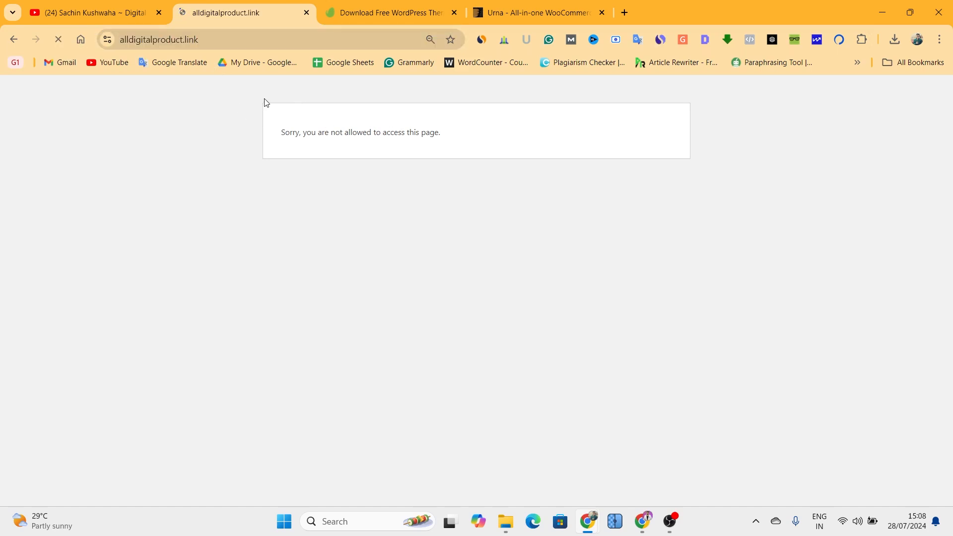
{"action": "mouse_move", "coordinate": [64, 84]}
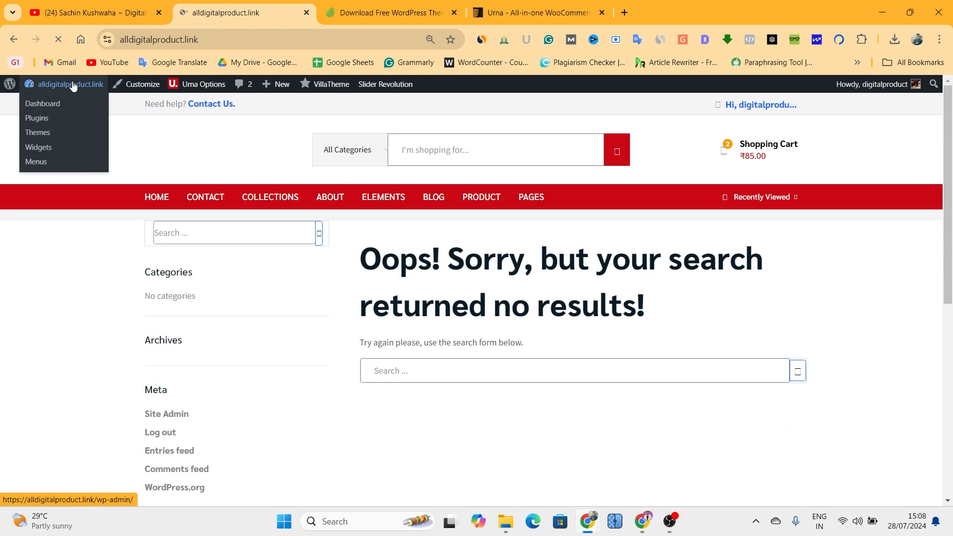
{"action": "left_click", "coordinate": [38, 105]}
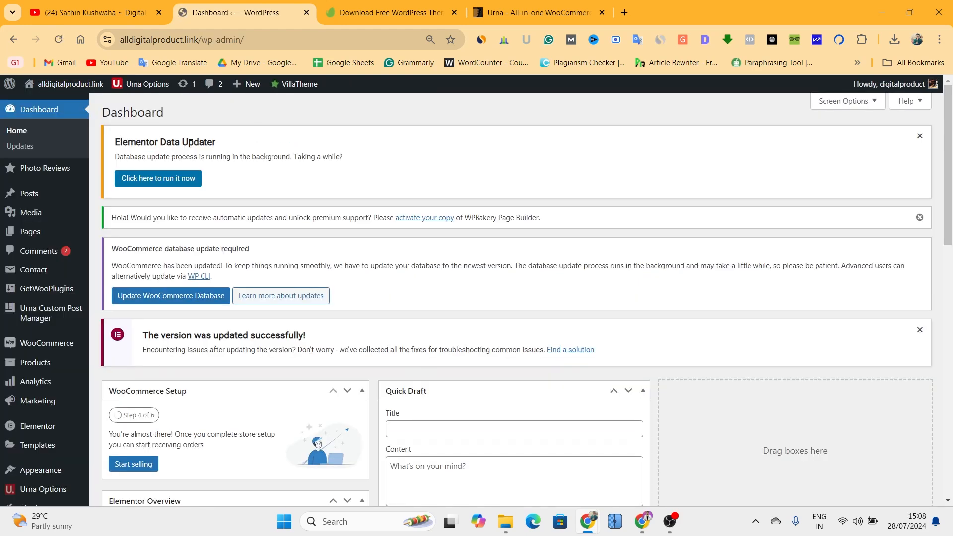
- Look over the dashboard, then view the site's front page in a new tab along its whole length
{"action": "scroll", "coordinate": [219, 228], "scroll_direction": "down", "scroll_amount": 5}
{"action": "scroll", "coordinate": [141, 372], "scroll_direction": "up", "scroll_amount": 1}
{"action": "scroll", "coordinate": [141, 372], "scroll_direction": "up", "scroll_amount": 5}
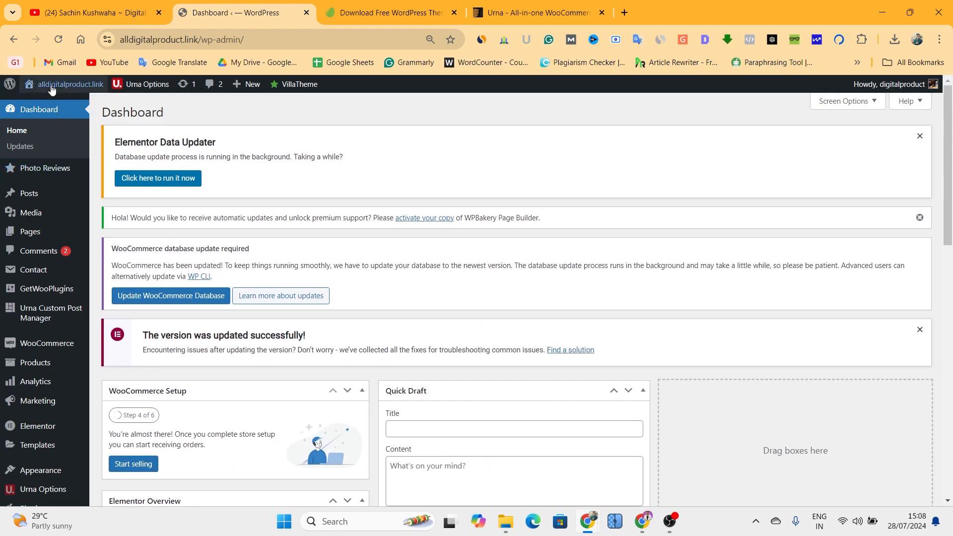
{"action": "right_click", "coordinate": [26, 107]}
{"action": "left_click", "coordinate": [63, 115]}
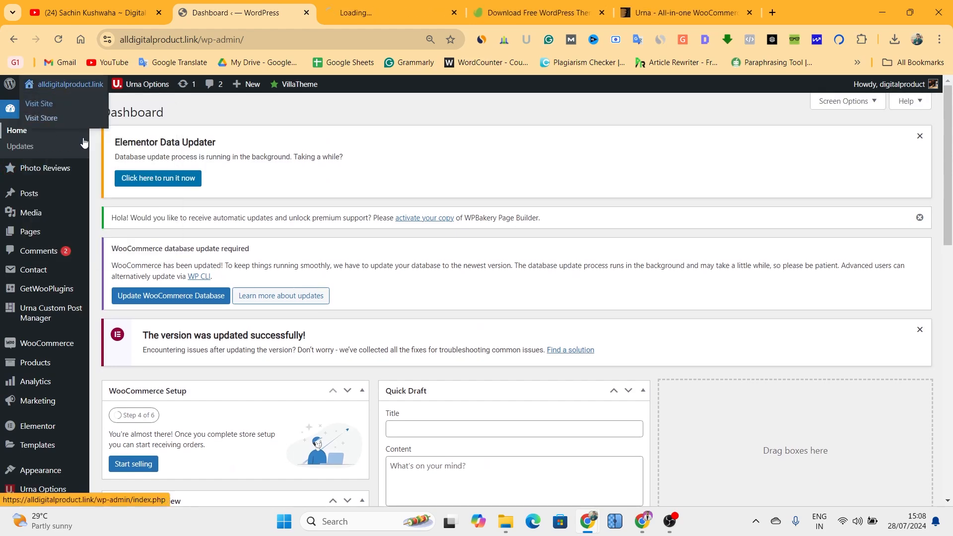
{"action": "left_click", "coordinate": [366, 4]}
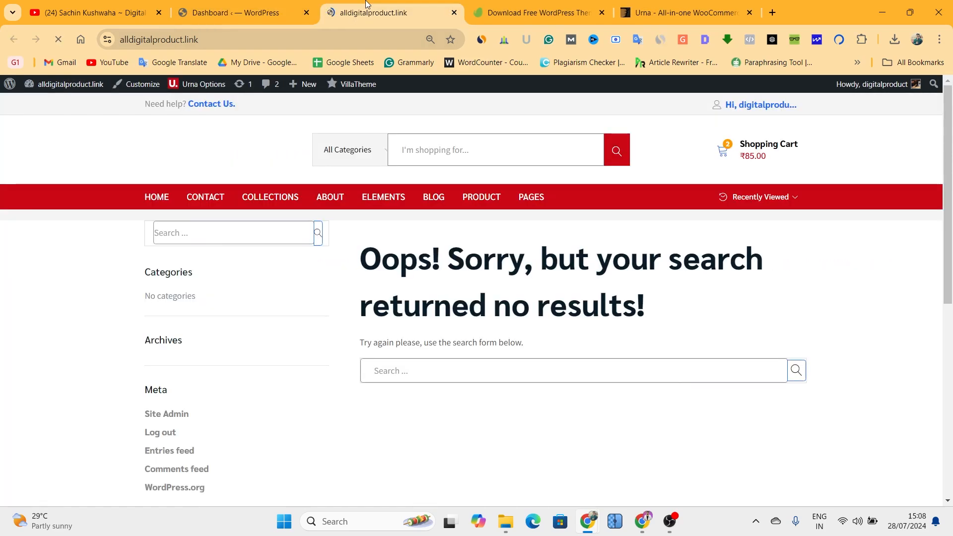
{"action": "scroll", "coordinate": [476, 268], "scroll_direction": "down", "scroll_amount": 9}
{"action": "scroll", "coordinate": [462, 320], "scroll_direction": "up", "scroll_amount": 10}
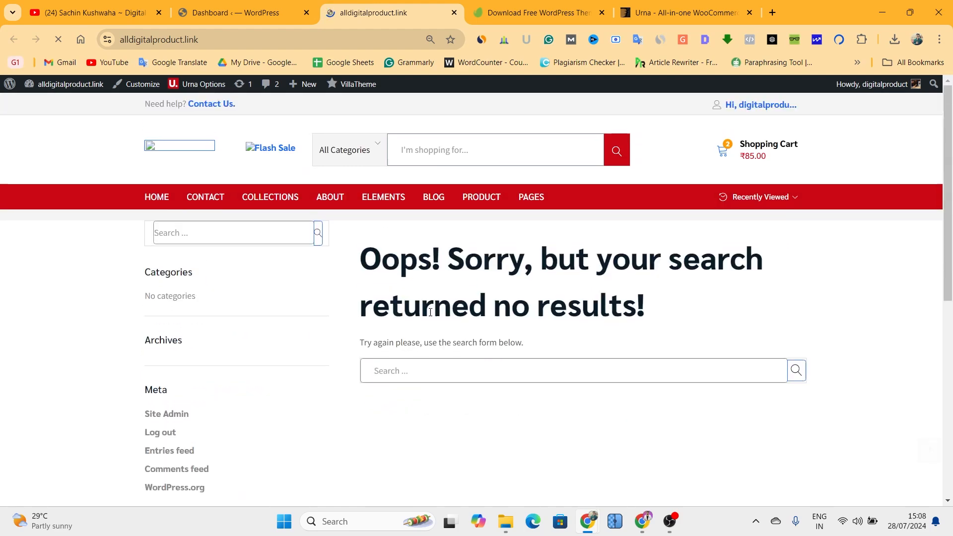
- Return to the dashboard and review the list of installed plugins
{"action": "left_click", "coordinate": [243, 12]}
{"action": "scroll", "coordinate": [50, 297], "scroll_direction": "down", "scroll_amount": 2}
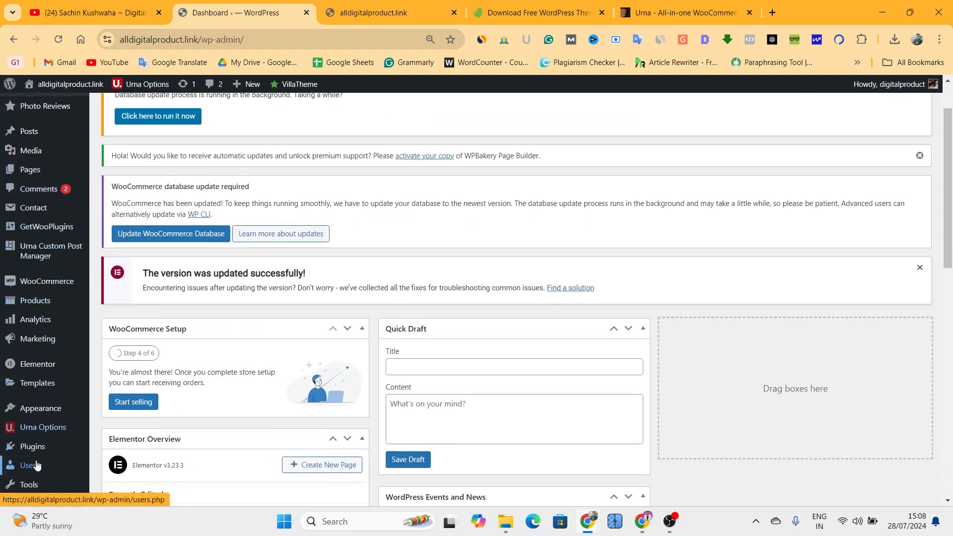
{"action": "left_click", "coordinate": [136, 441]}
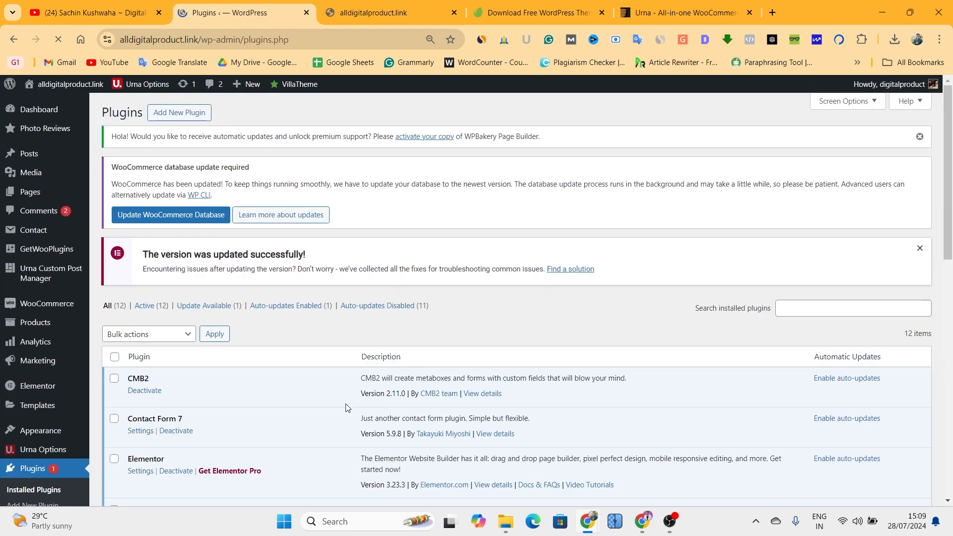
{"action": "scroll", "coordinate": [177, 449], "scroll_direction": "down", "scroll_amount": 2}
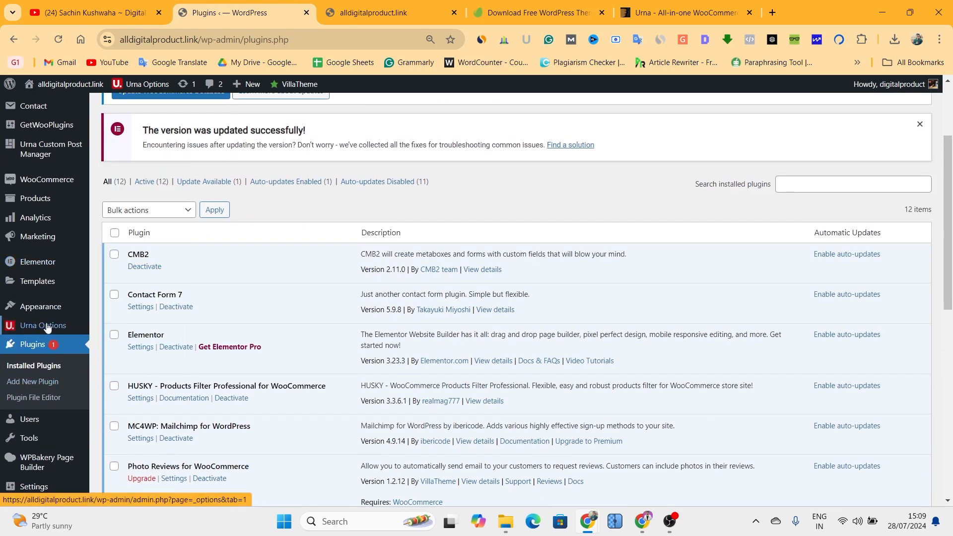
- Start the Urna theme setup wizard and skip the child theme installation
{"action": "mouse_move", "coordinate": [27, 311]}
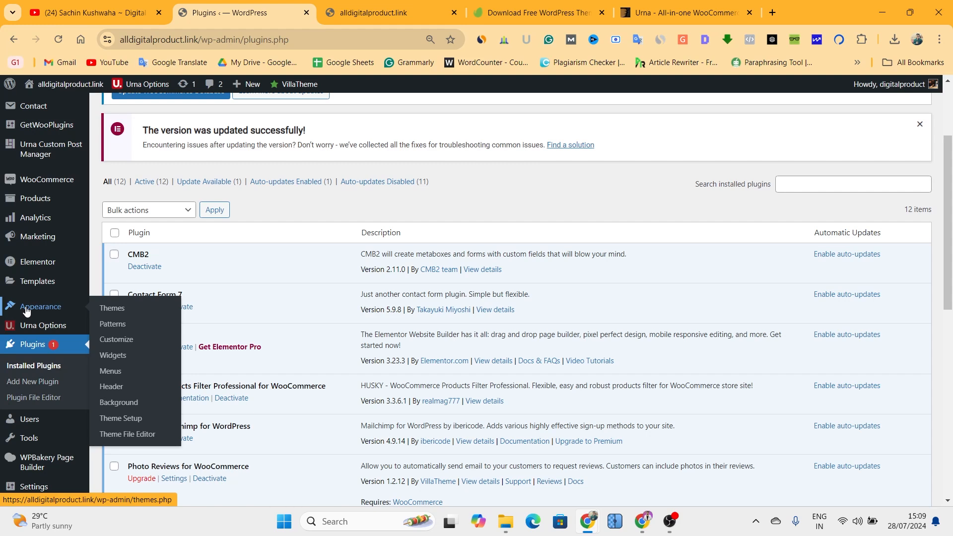
{"action": "left_click", "coordinate": [121, 419]}
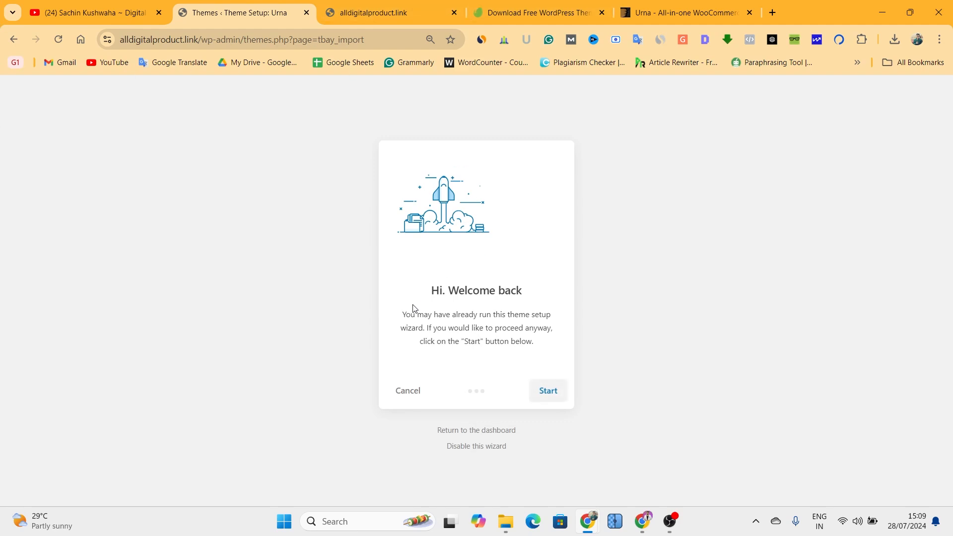
{"action": "left_click", "coordinate": [551, 397]}
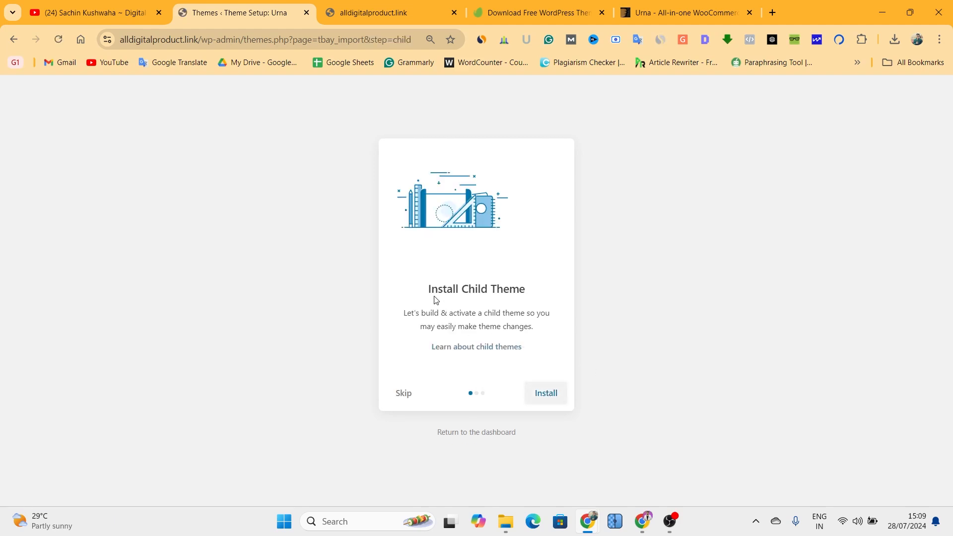
{"action": "left_click", "coordinate": [409, 395]}
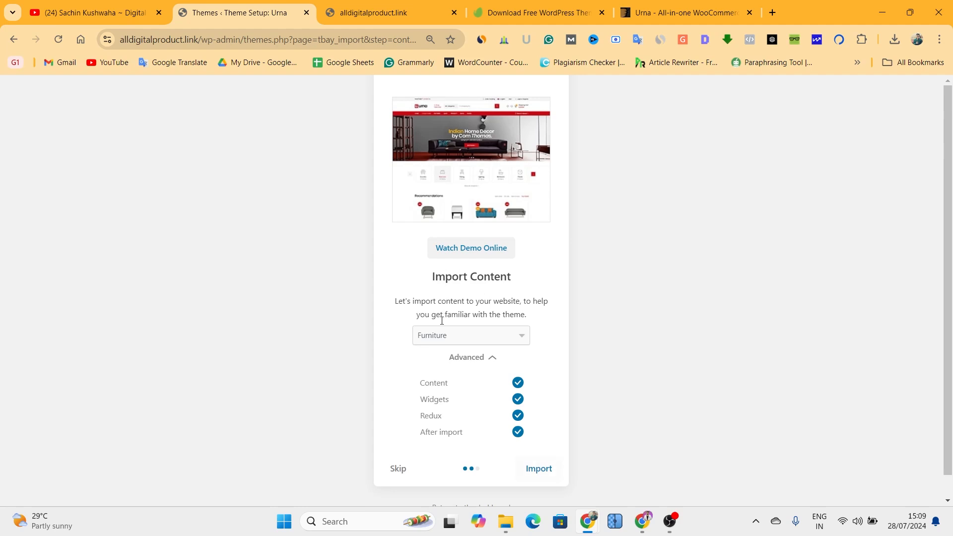
- Browse the available demos, keep Furniture and import it with Content, Widgets, Redux and After import included
{"action": "left_click", "coordinate": [435, 335]}
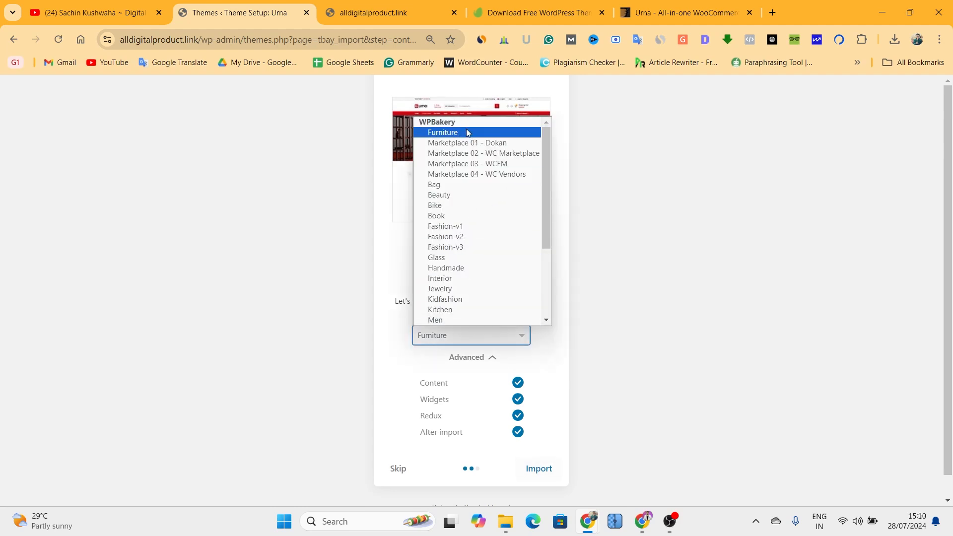
{"action": "scroll", "coordinate": [464, 288], "scroll_direction": "down", "scroll_amount": 3}
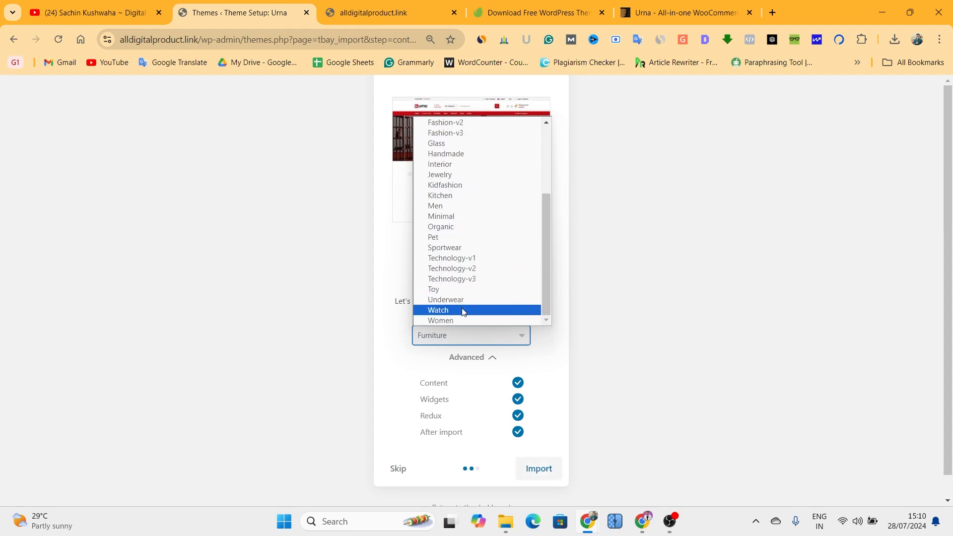
{"action": "scroll", "coordinate": [455, 268], "scroll_direction": "up", "scroll_amount": 3}
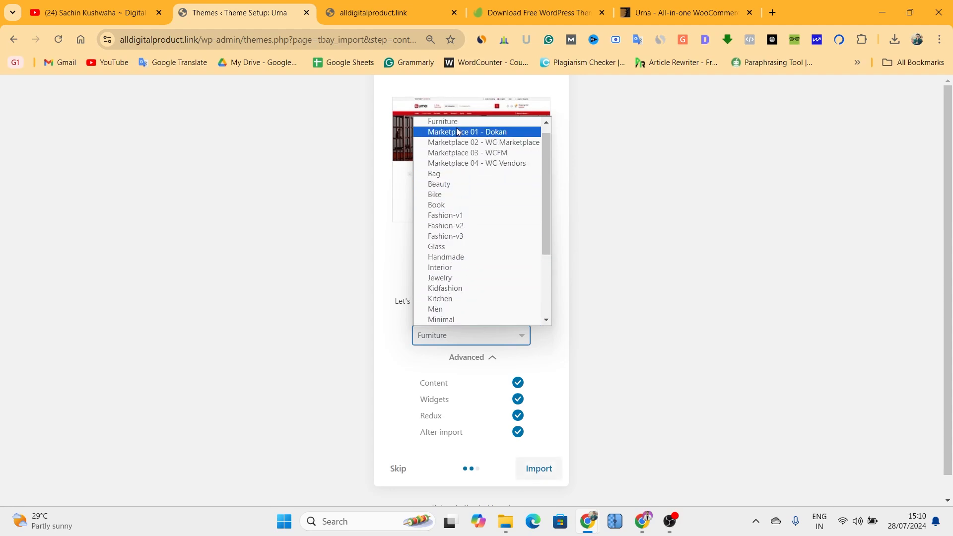
{"action": "left_click", "coordinate": [640, 191]}
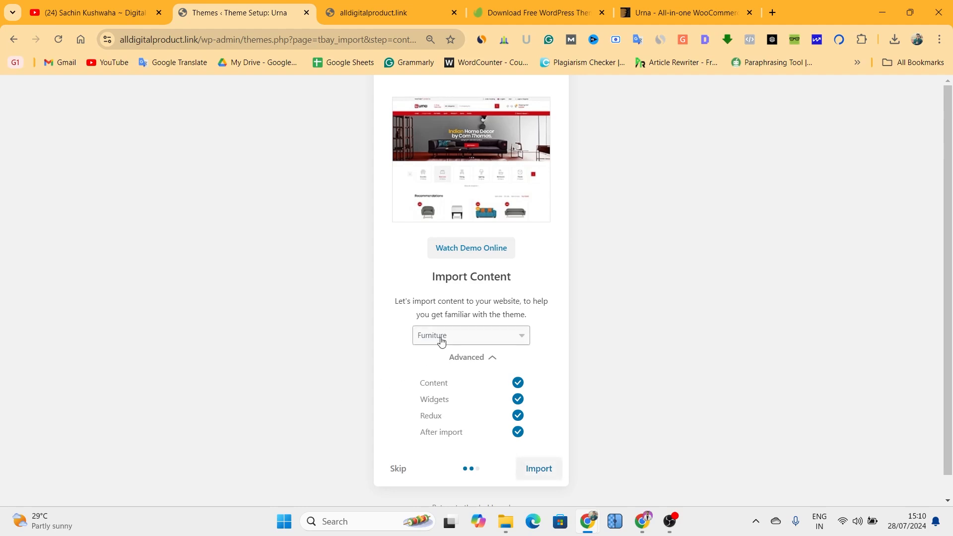
{"action": "left_click", "coordinate": [539, 470]}
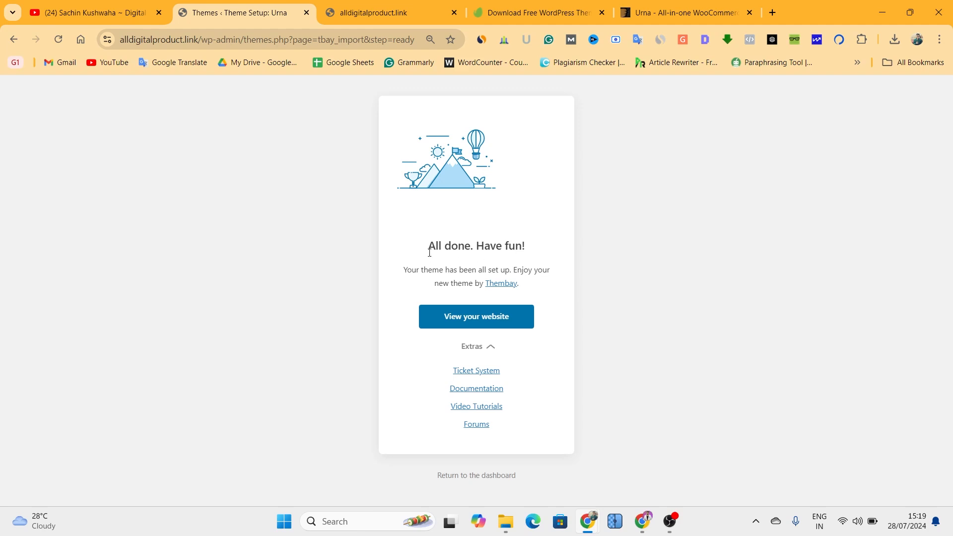
- View the finished website in a new tab and close its newsletter popup
{"action": "right_click", "coordinate": [475, 328]}
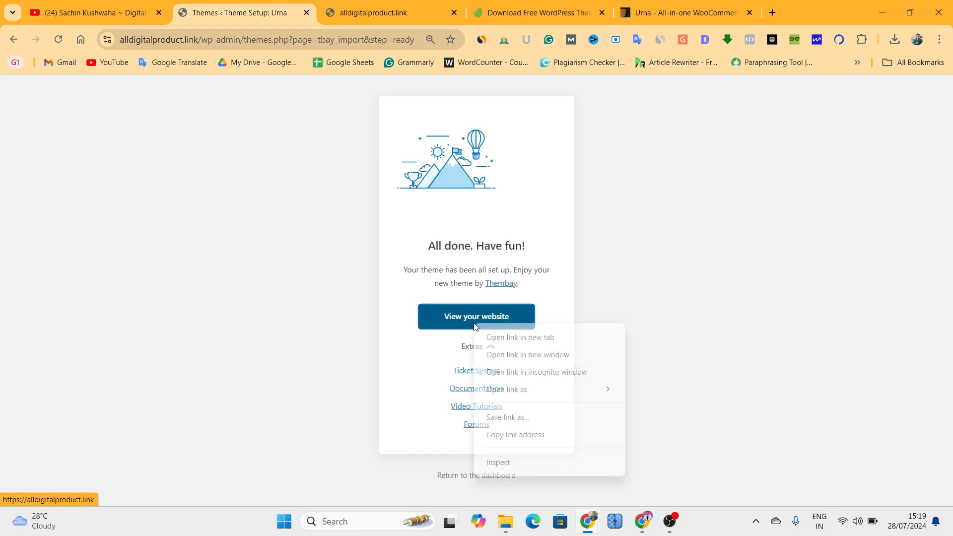
{"action": "left_click", "coordinate": [489, 337]}
{"action": "left_click", "coordinate": [473, 4]}
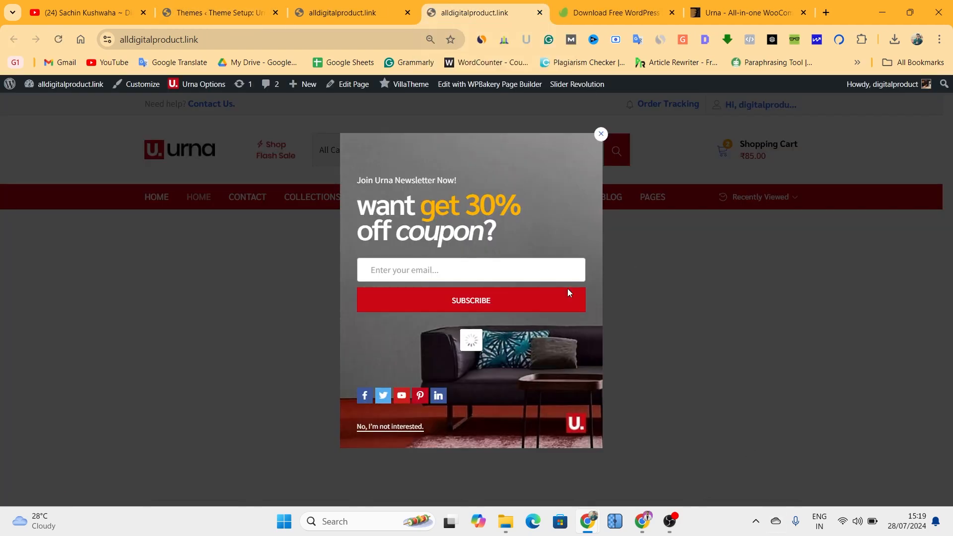
{"action": "left_click", "coordinate": [600, 134]}
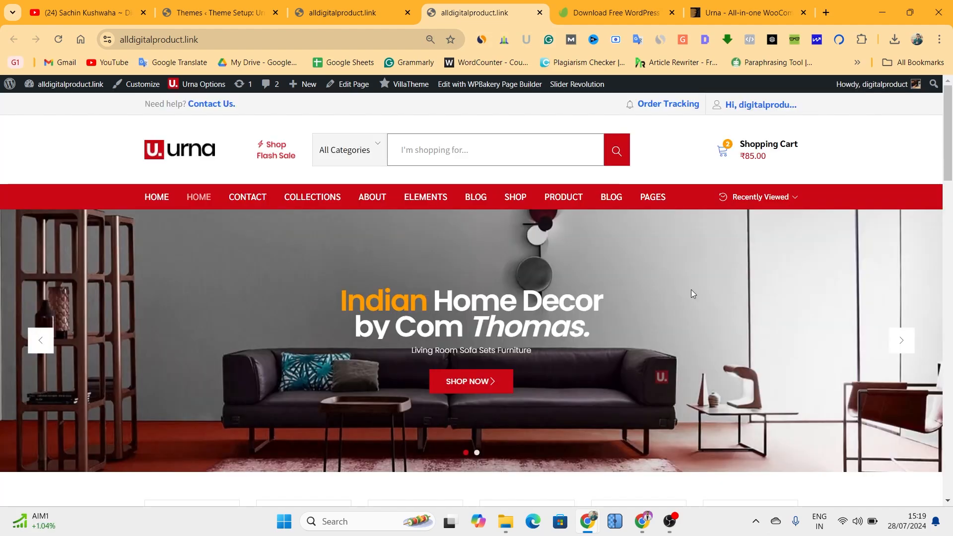
- Browse the imported homepage, checking the hero slider, the shop categories and the Recommendations products
{"action": "left_click", "coordinate": [903, 342]}
{"action": "left_click", "coordinate": [909, 346]}
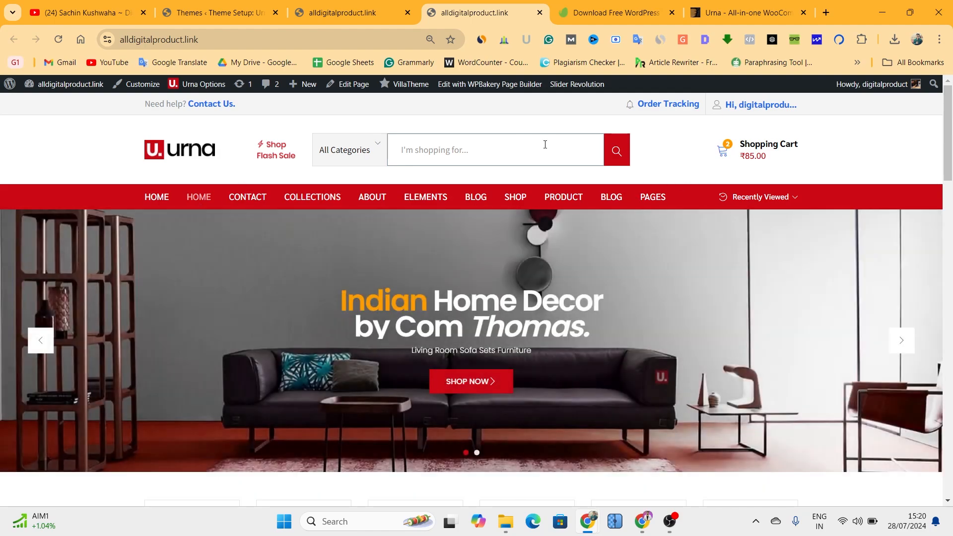
{"action": "scroll", "coordinate": [462, 224], "scroll_direction": "down", "scroll_amount": 6}
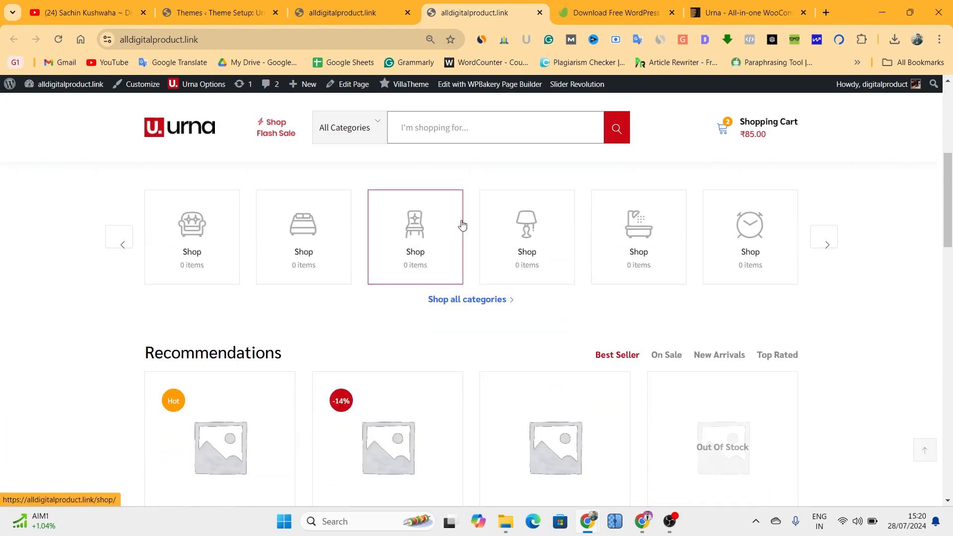
{"action": "scroll", "coordinate": [887, 280], "scroll_direction": "down", "scroll_amount": 4}
{"action": "scroll", "coordinate": [886, 281], "scroll_direction": "up", "scroll_amount": 3}
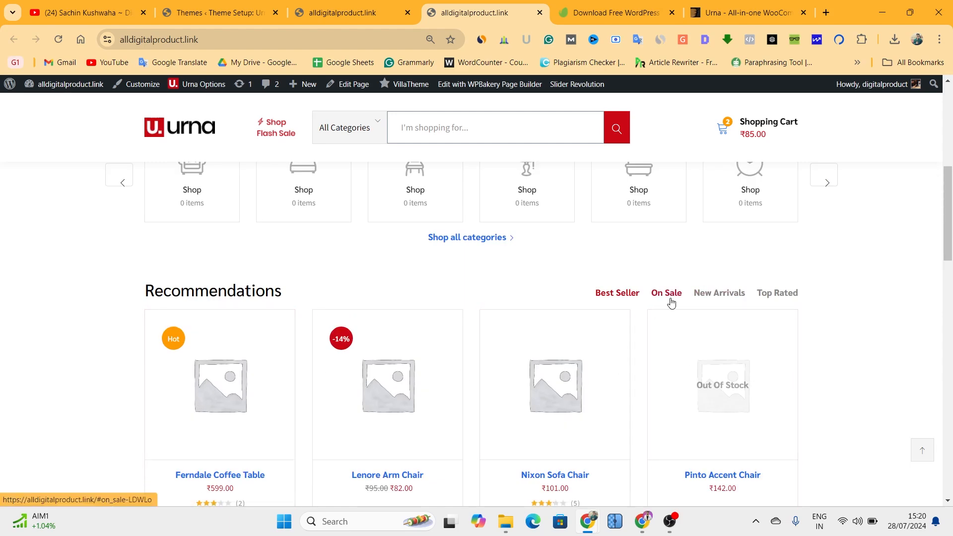
{"action": "scroll", "coordinate": [717, 305], "scroll_direction": "down", "scroll_amount": 3}
{"action": "scroll", "coordinate": [610, 273], "scroll_direction": "up", "scroll_amount": 2}
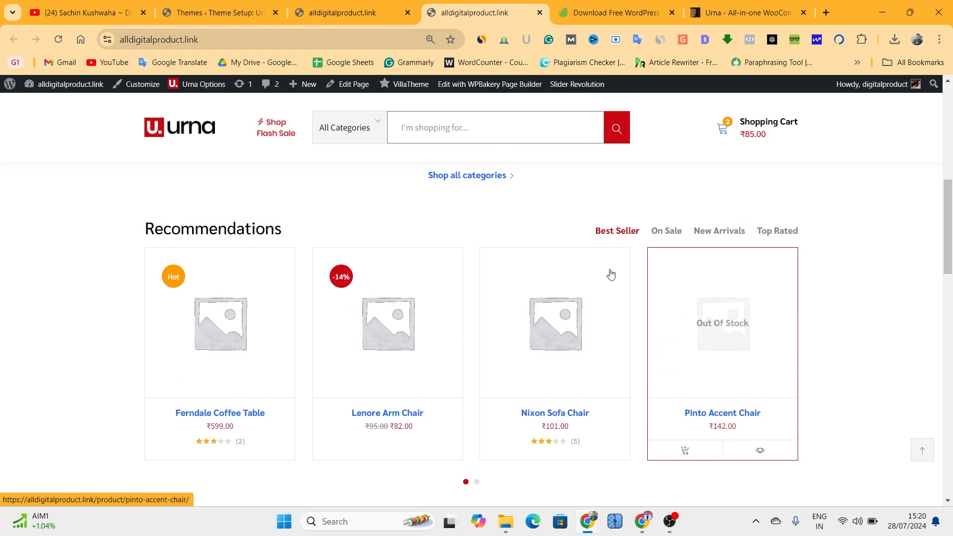
{"action": "scroll", "coordinate": [562, 319], "scroll_direction": "down", "scroll_amount": 6}
{"action": "scroll", "coordinate": [529, 350], "scroll_direction": "up", "scroll_amount": 5}
- Open the Nixon Sofa Chair product page and review its details, related products and footer
{"action": "left_click", "coordinate": [563, 412]}
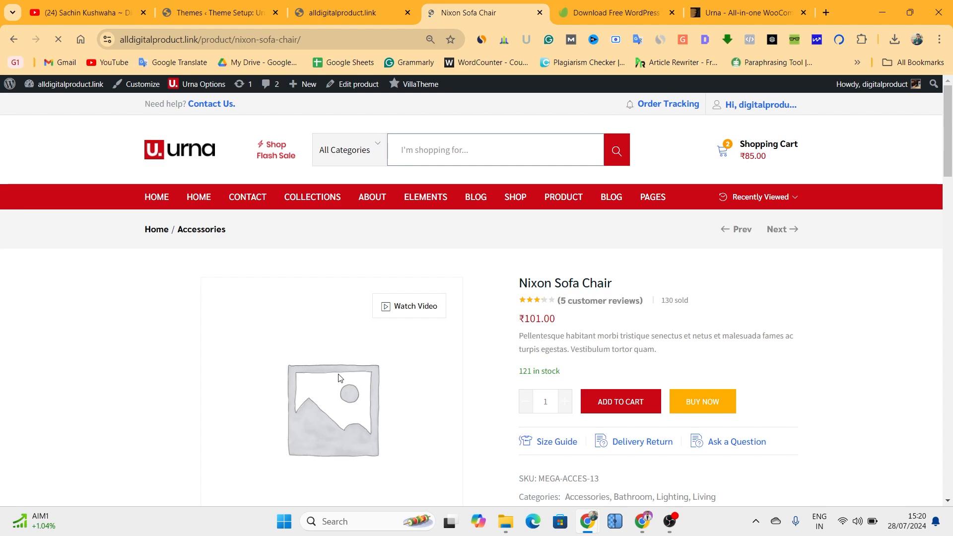
{"action": "scroll", "coordinate": [461, 372], "scroll_direction": "down", "scroll_amount": 3}
{"action": "scroll", "coordinate": [451, 361], "scroll_direction": "down", "scroll_amount": 4}
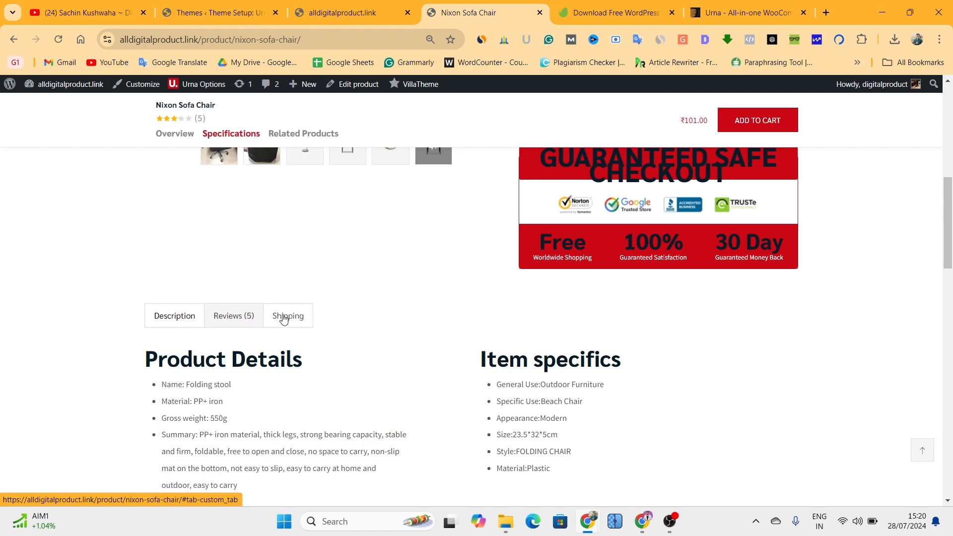
{"action": "scroll", "coordinate": [298, 321], "scroll_direction": "down", "scroll_amount": 10}
{"action": "scroll", "coordinate": [306, 331], "scroll_direction": "down", "scroll_amount": 8}
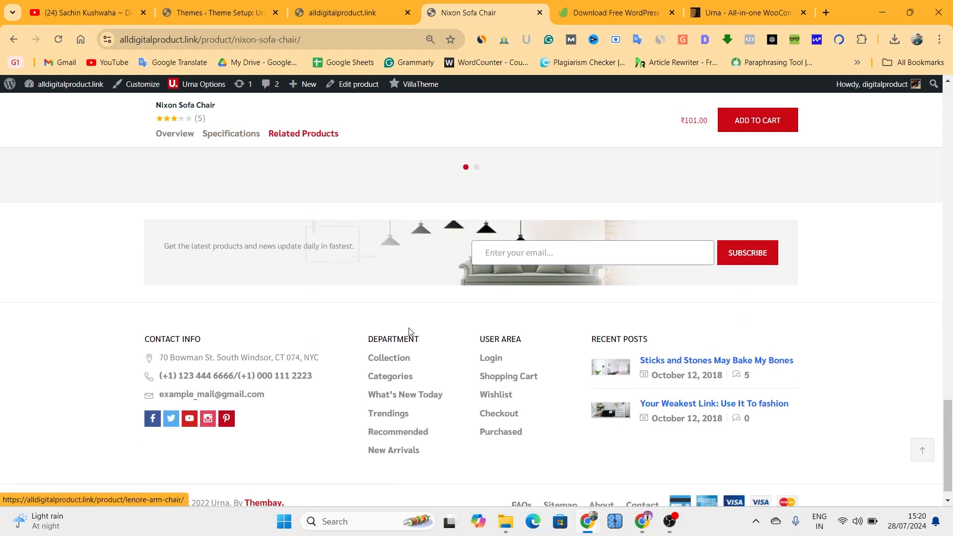
{"action": "scroll", "coordinate": [525, 325], "scroll_direction": "up", "scroll_amount": 20}
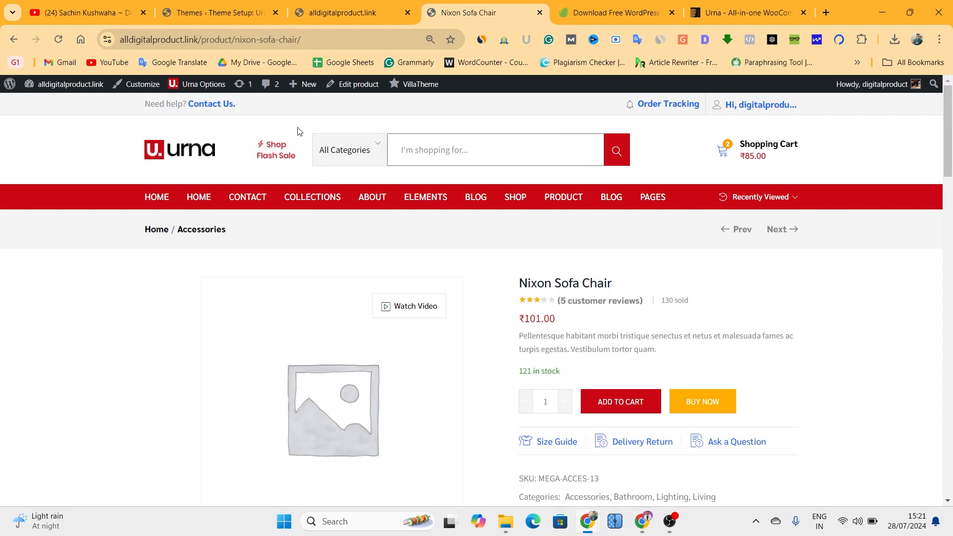
- Return from the finished theme setup to the WordPress dashboard, look over its sections, and switch to the YouTube channel page
{"action": "left_click", "coordinate": [232, 11]}
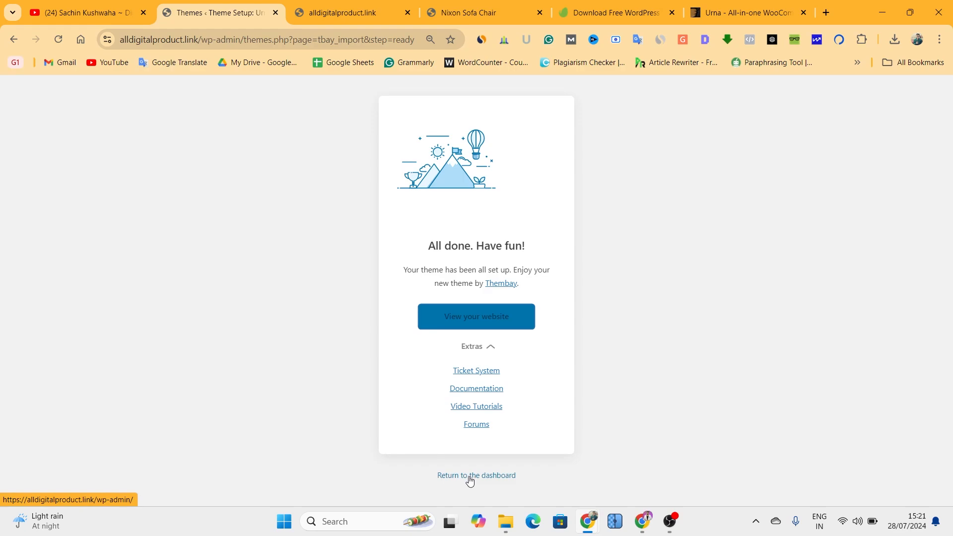
{"action": "left_click", "coordinate": [469, 477]}
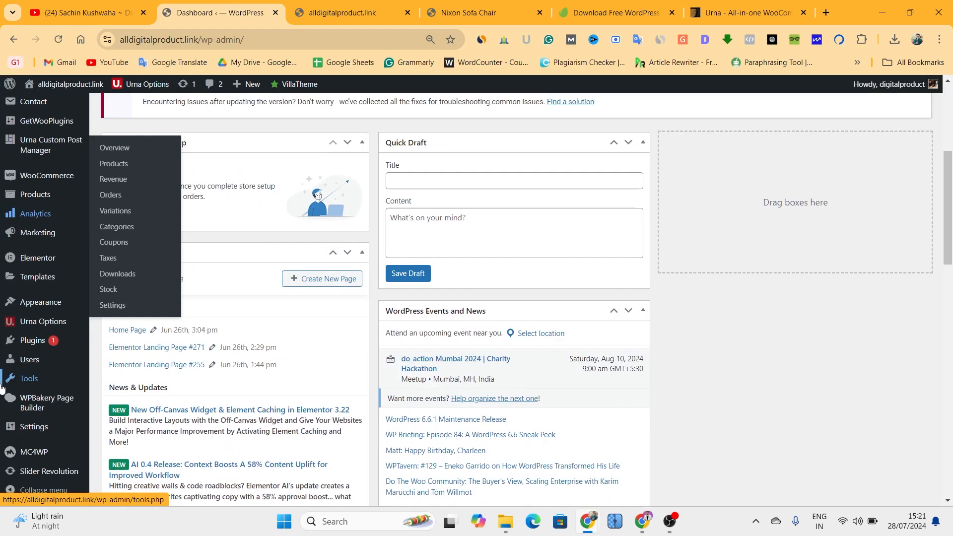
{"action": "scroll", "coordinate": [1, 382], "scroll_direction": "down", "scroll_amount": 9}
{"action": "scroll", "coordinate": [1, 367], "scroll_direction": "up", "scroll_amount": 5}
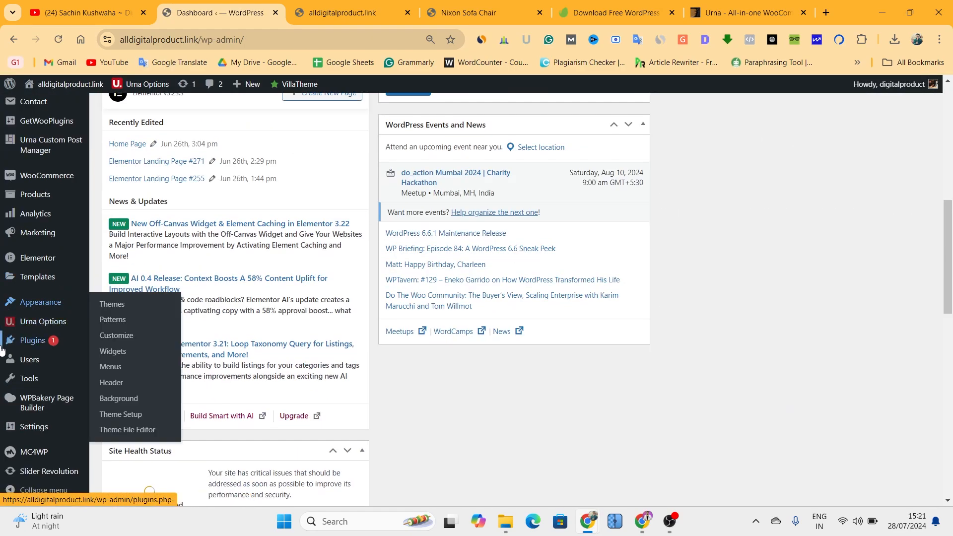
{"action": "scroll", "coordinate": [2, 347], "scroll_direction": "up", "scroll_amount": 4}
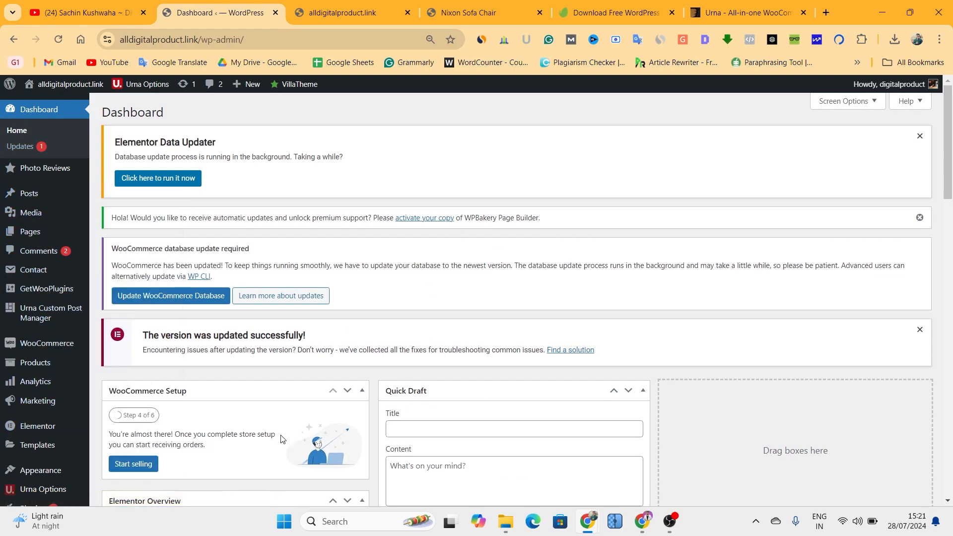
{"action": "mouse_move", "coordinate": [61, 348]}
{"action": "mouse_move", "coordinate": [43, 370]}
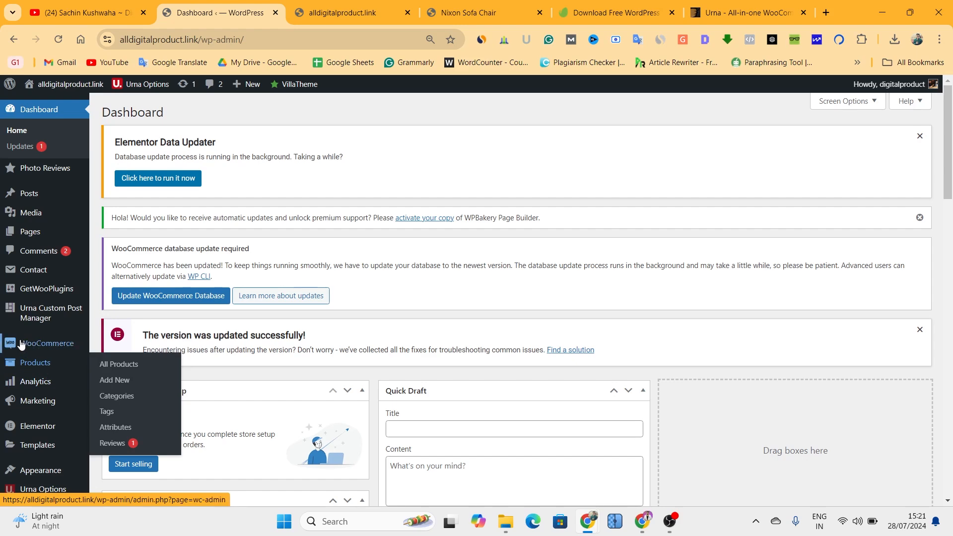
{"action": "key", "text": "ctrl+1"}
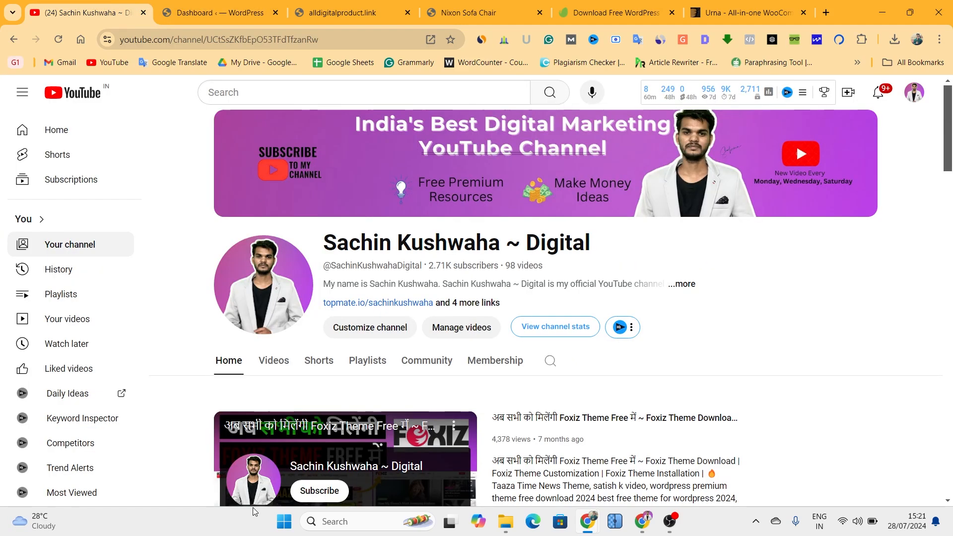